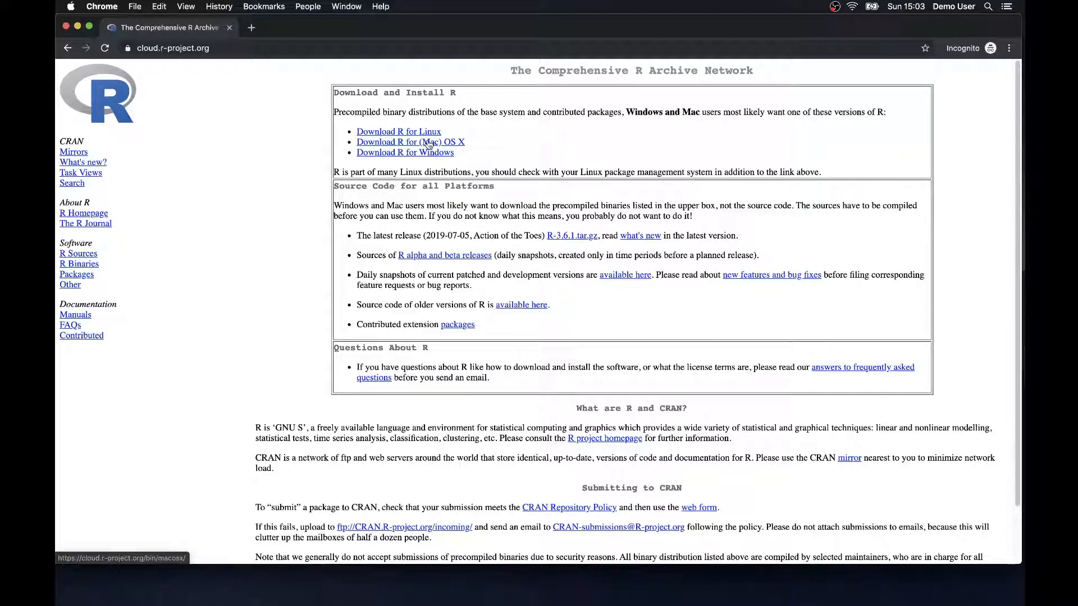
Download the R-3.6.1.pkg installer for Mac OS X from CRAN and open it
{"action": "left_click", "coordinate": [428, 143]}
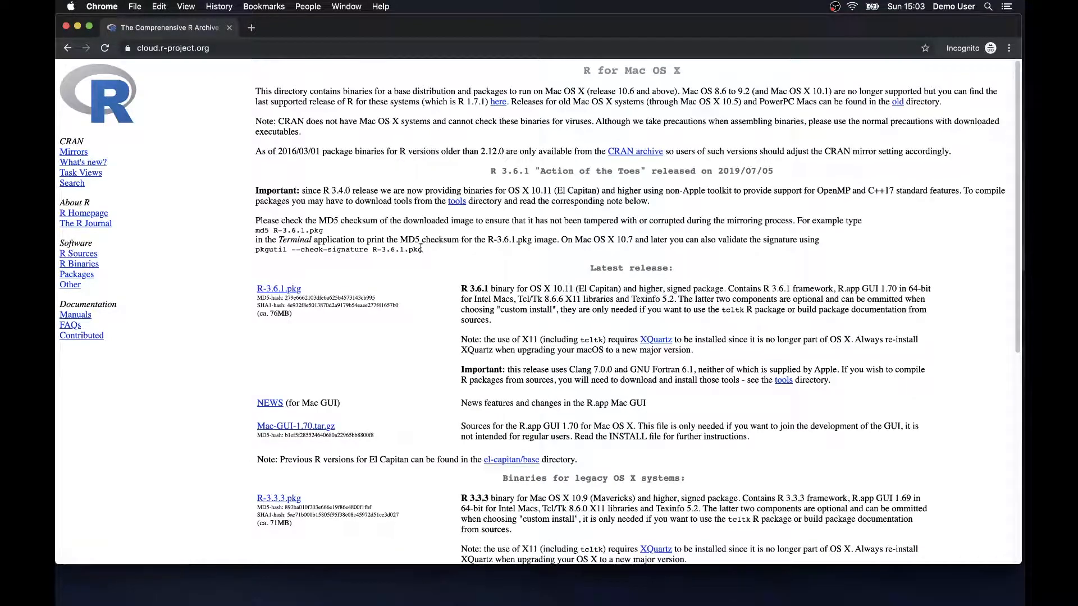
{"action": "left_click", "coordinate": [287, 290]}
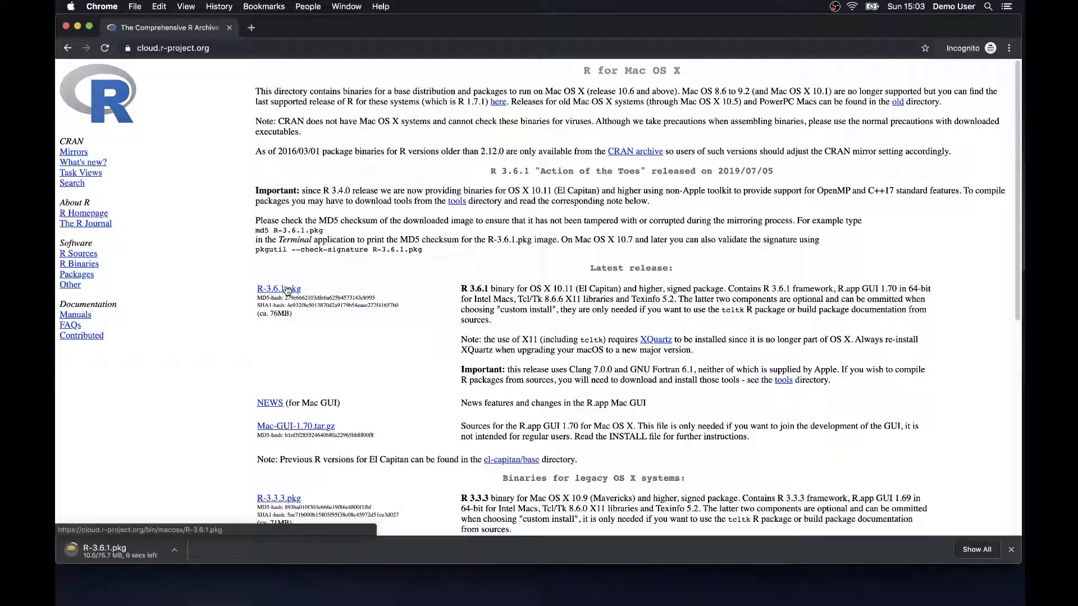
{"action": "left_click", "coordinate": [177, 552]}
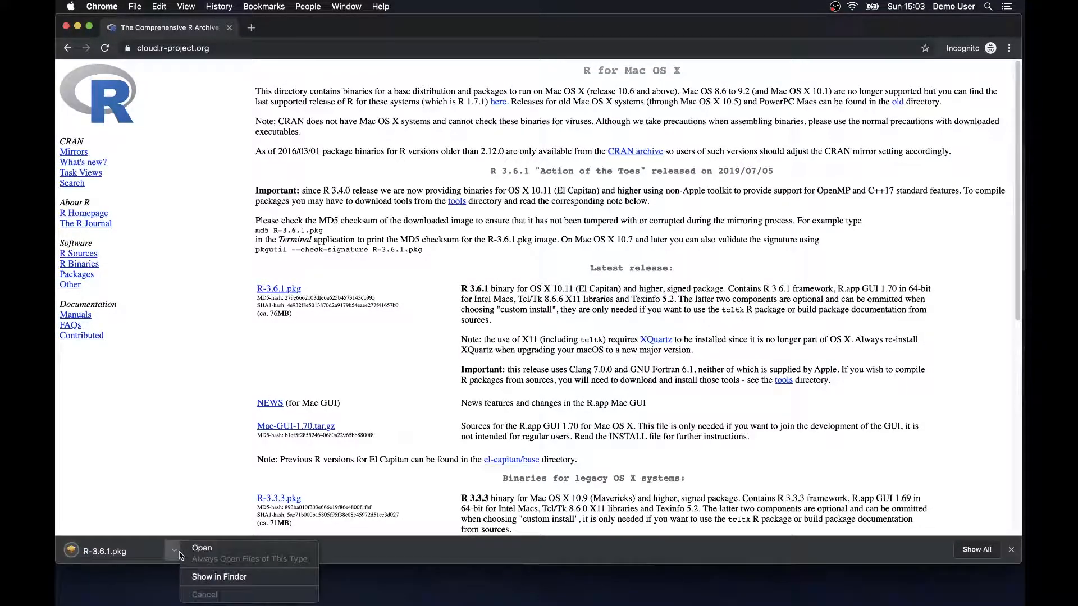
{"action": "left_click", "coordinate": [237, 551]}
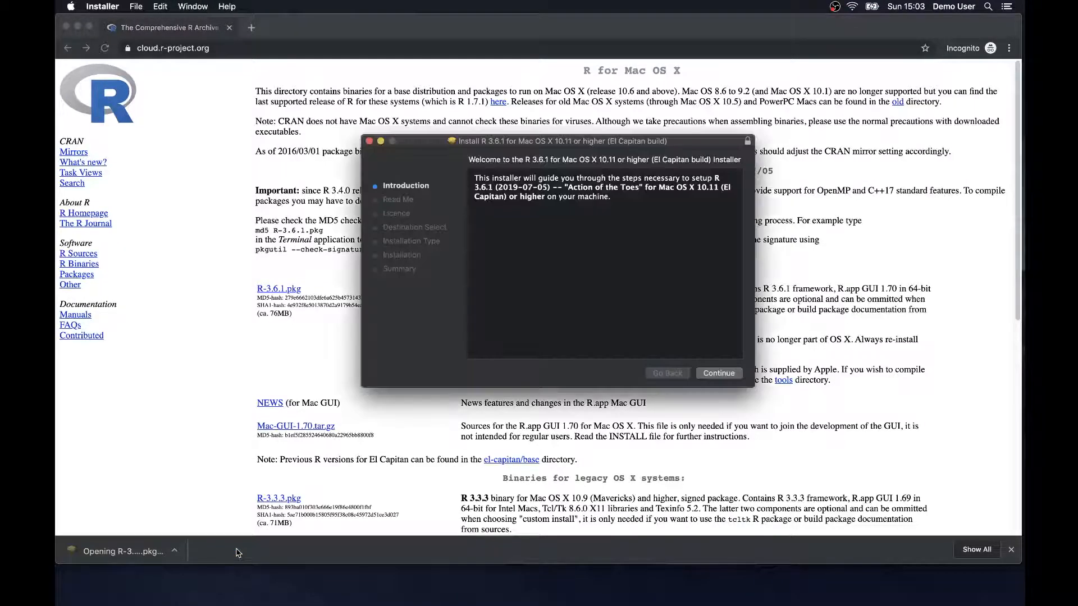
Proceed through the R 3.6.1 installer's introductory pages and agree to the software licence
{"action": "left_click", "coordinate": [711, 375]}
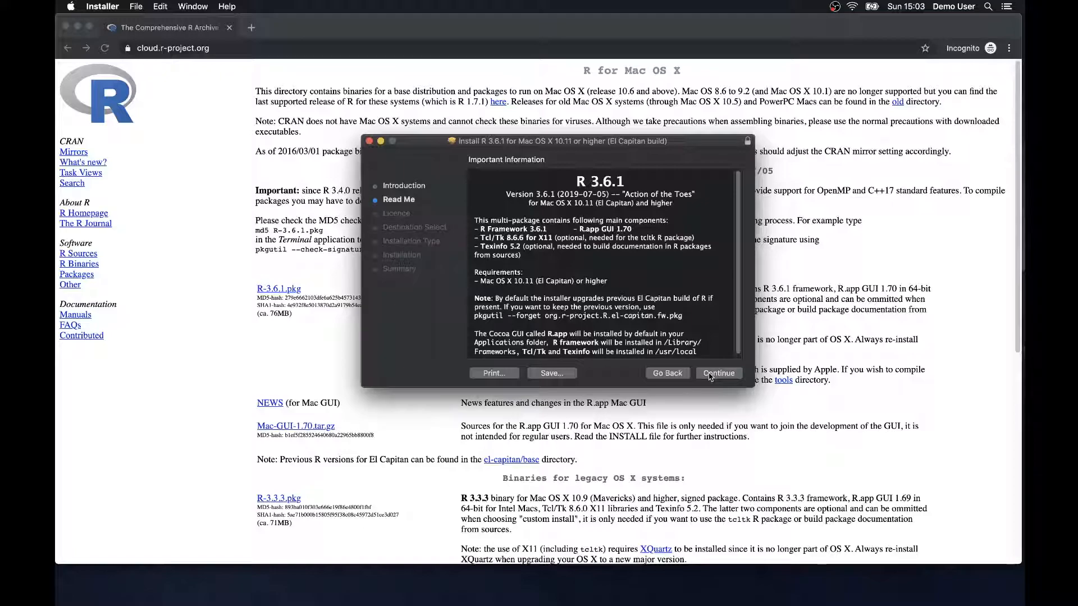
{"action": "left_click", "coordinate": [711, 375]}
{"action": "left_click", "coordinate": [711, 375]}
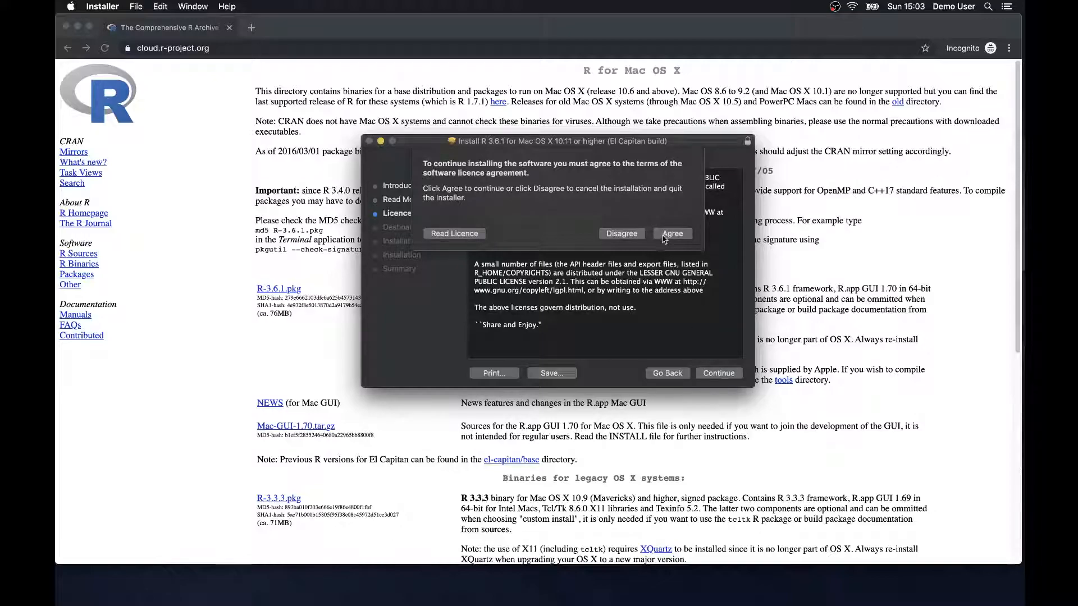
{"action": "left_click", "coordinate": [672, 233]}
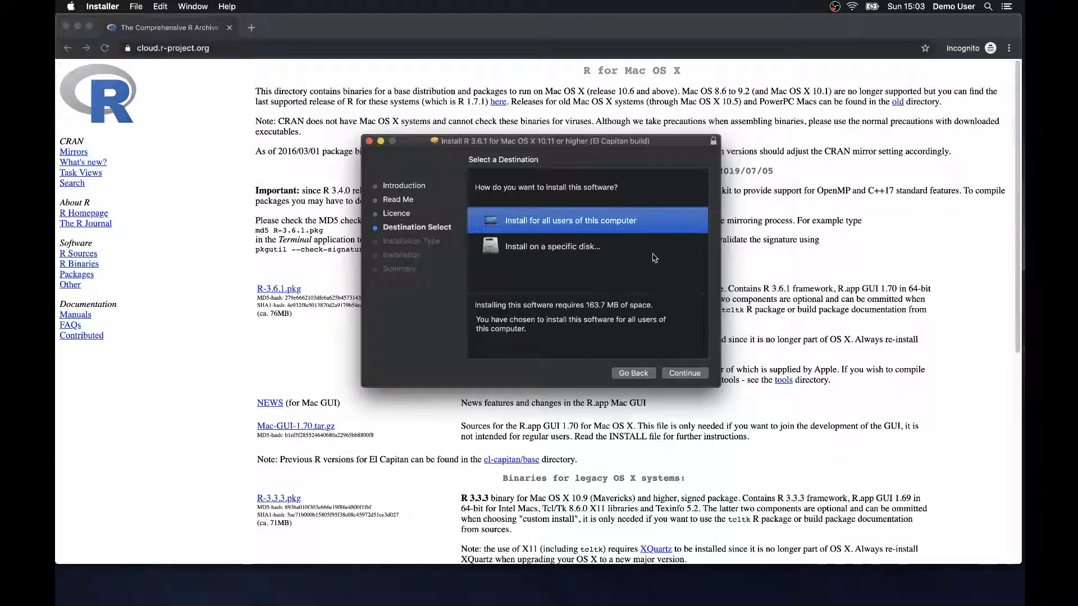
Perform the standard R installation for all users of the computer, then move the installer to the Trash
{"action": "left_click", "coordinate": [686, 374]}
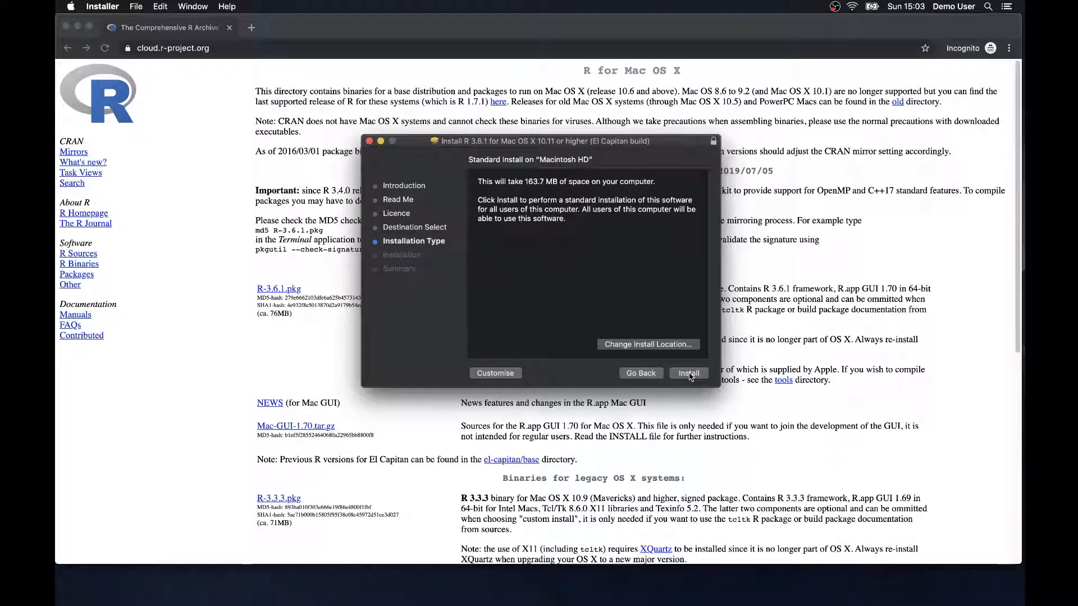
{"action": "left_click", "coordinate": [689, 376]}
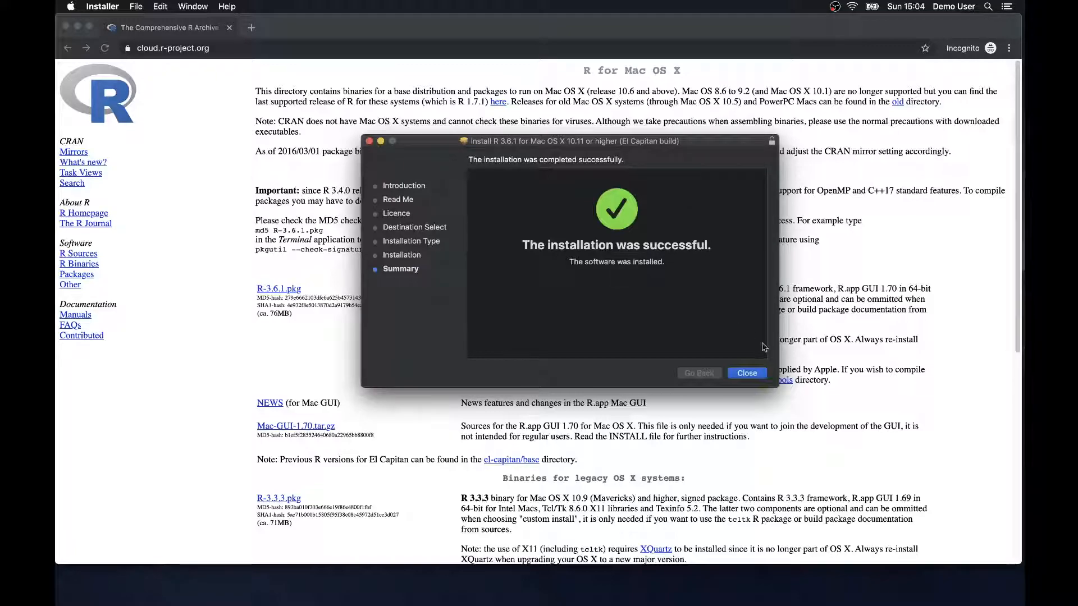
{"action": "left_click", "coordinate": [754, 377]}
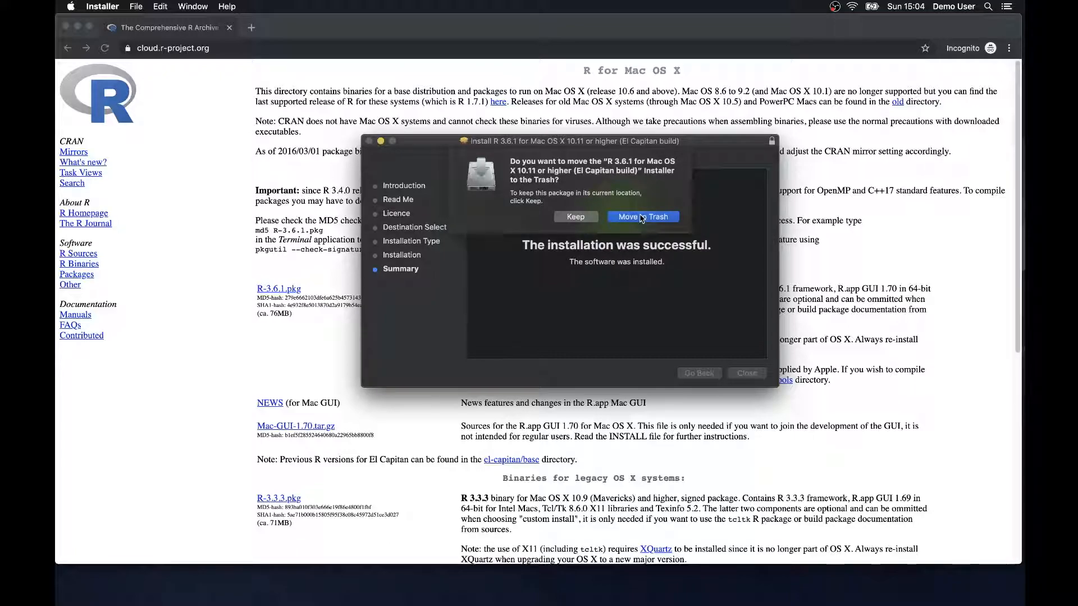
{"action": "left_click", "coordinate": [642, 217]}
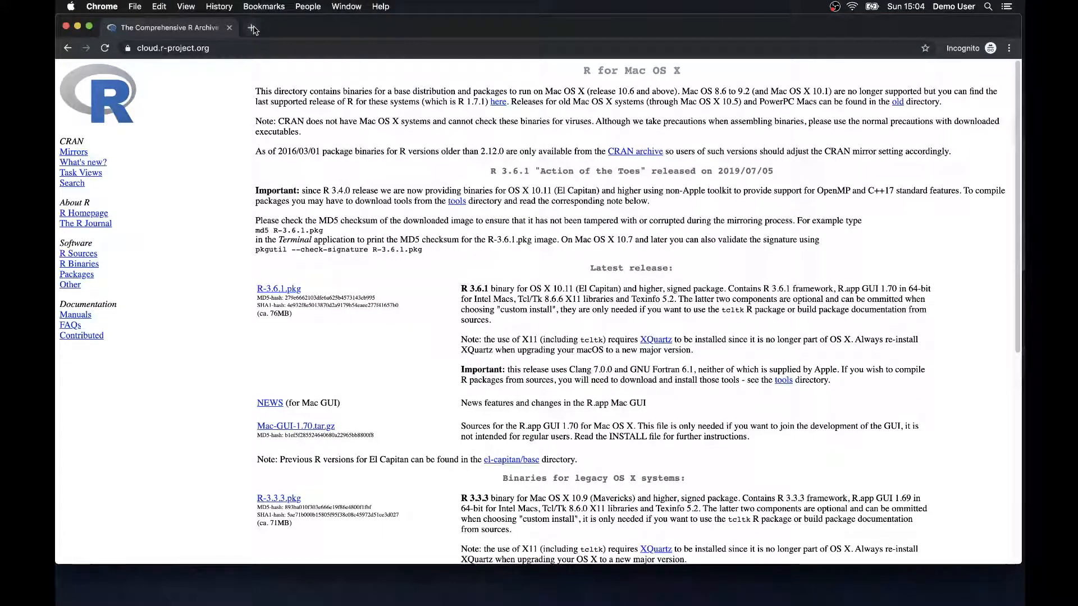
Search the web for "rstudio install" in a new tab and open the official Download RStudio page
{"action": "left_click", "coordinate": [252, 28]}
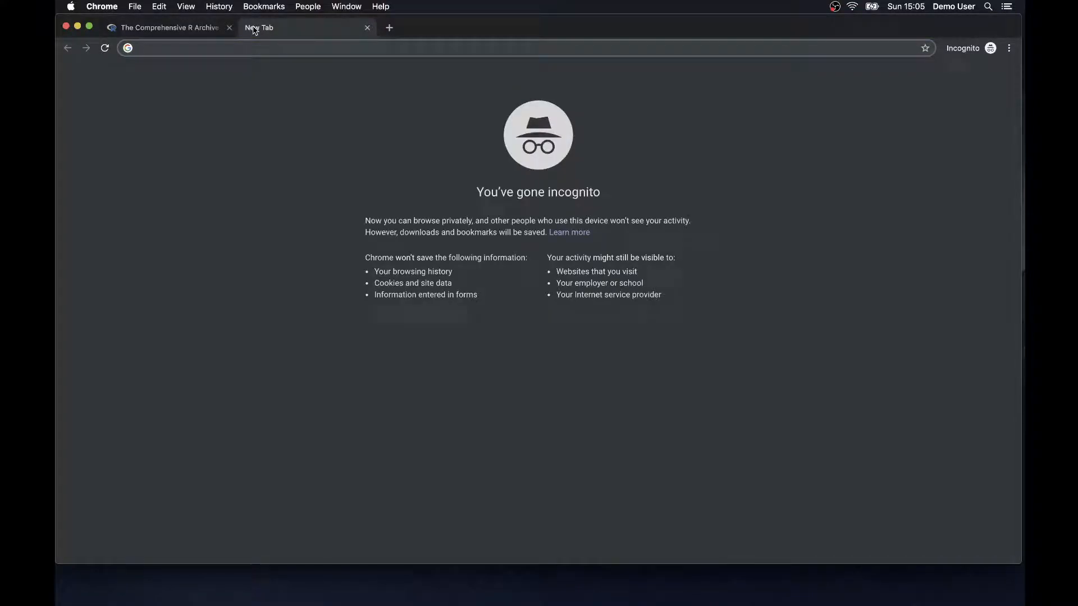
{"action": "type", "text": "rstudio insta"}
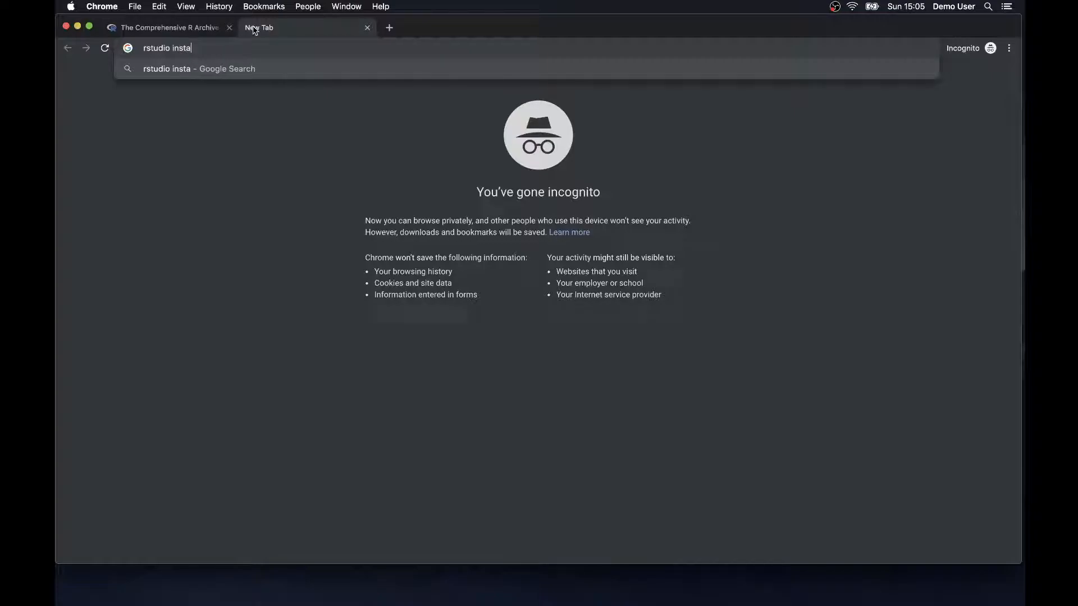
{"action": "type", "text": "ll"}
{"action": "key", "text": "Return"}
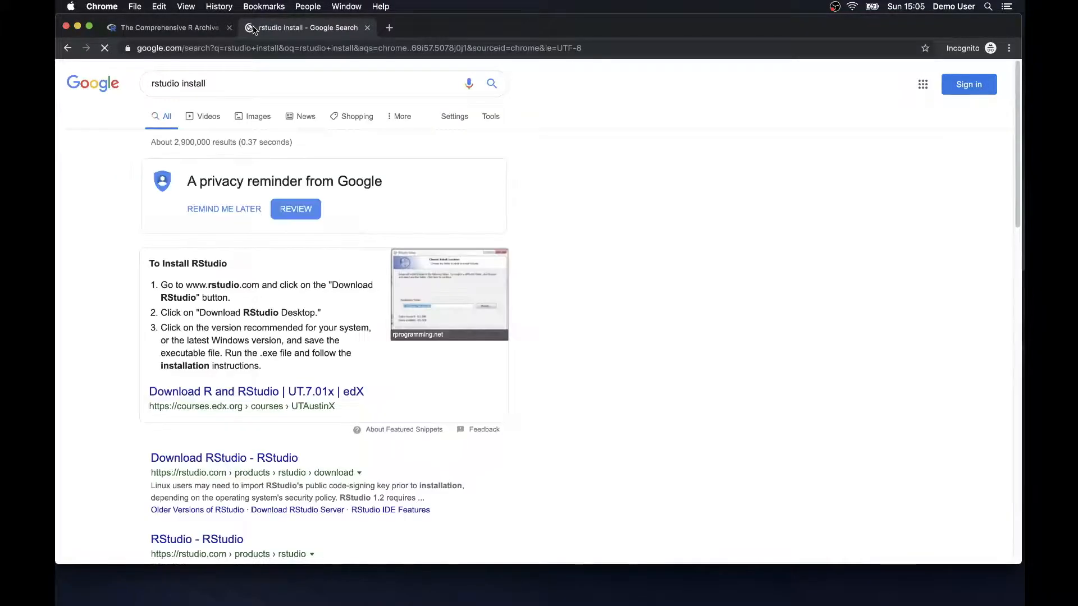
{"action": "left_click", "coordinate": [236, 463]}
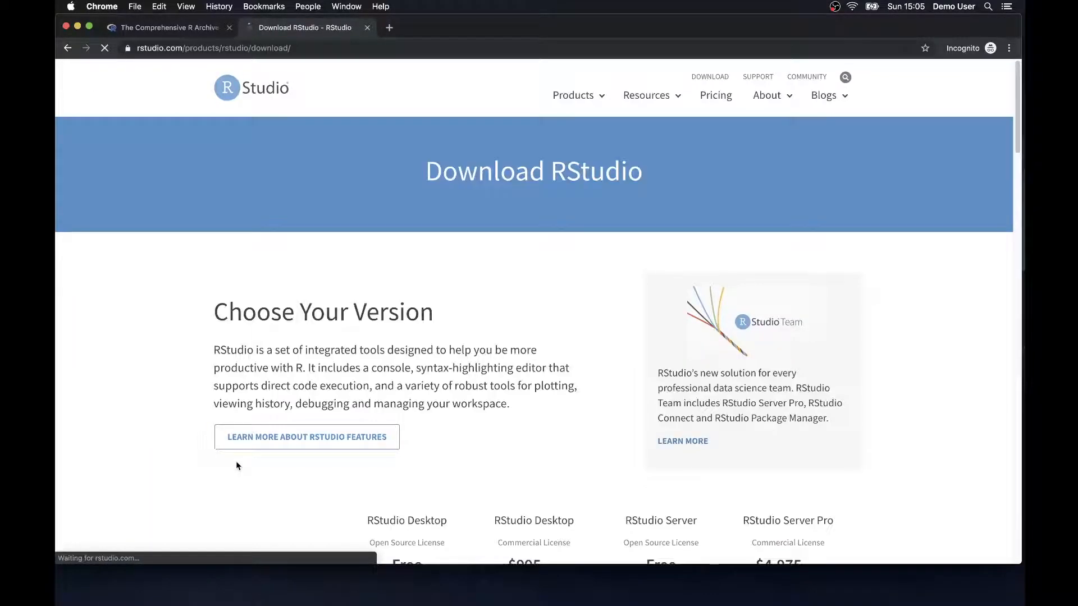
Choose the free RStudio Desktop edition and download the RStudio 1.2.5001 installer for macOS 10.12+ (64-bit)
{"action": "scroll", "coordinate": [328, 438], "scroll_direction": "down", "scroll_amount": 2}
{"action": "scroll", "coordinate": [328, 438], "scroll_direction": "down", "scroll_amount": 8}
{"action": "scroll", "coordinate": [337, 431], "scroll_direction": "up", "scroll_amount": 3}
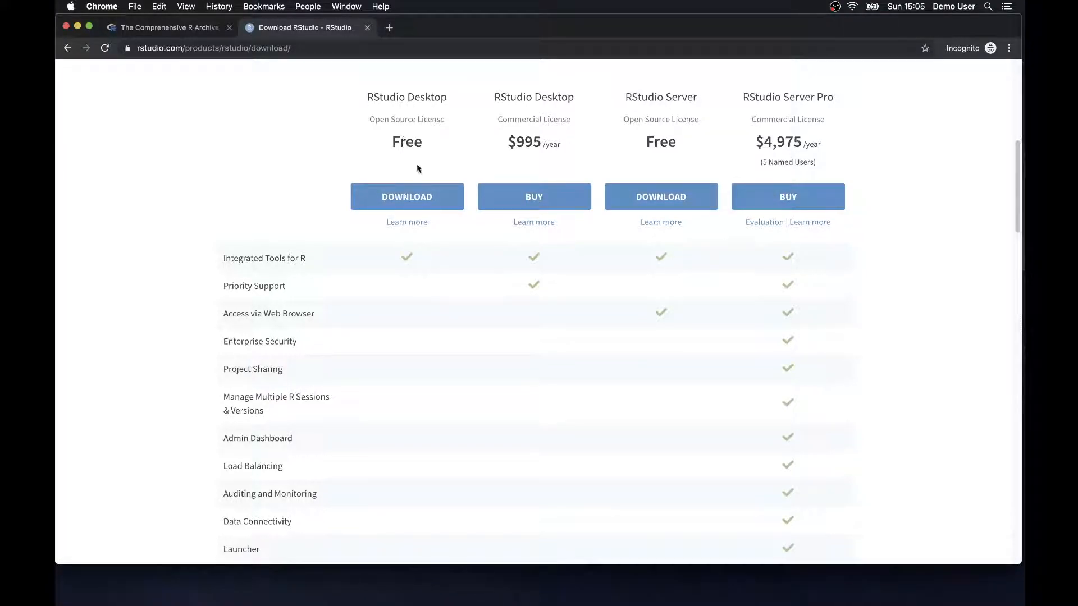
{"action": "left_click", "coordinate": [423, 202]}
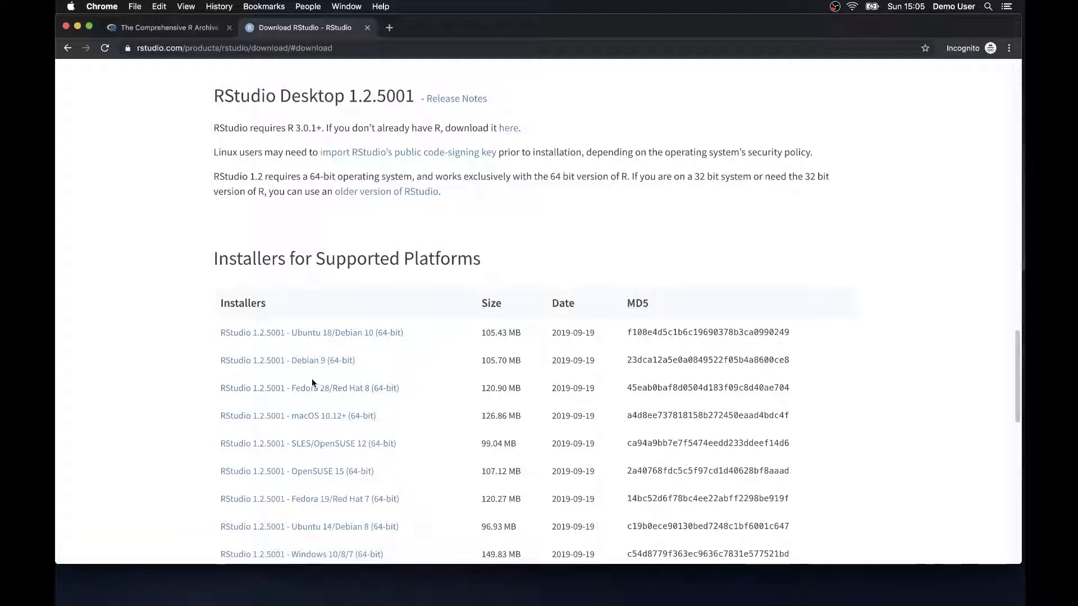
{"action": "scroll", "coordinate": [313, 388], "scroll_direction": "down", "scroll_amount": 3}
{"action": "left_click", "coordinate": [328, 346]}
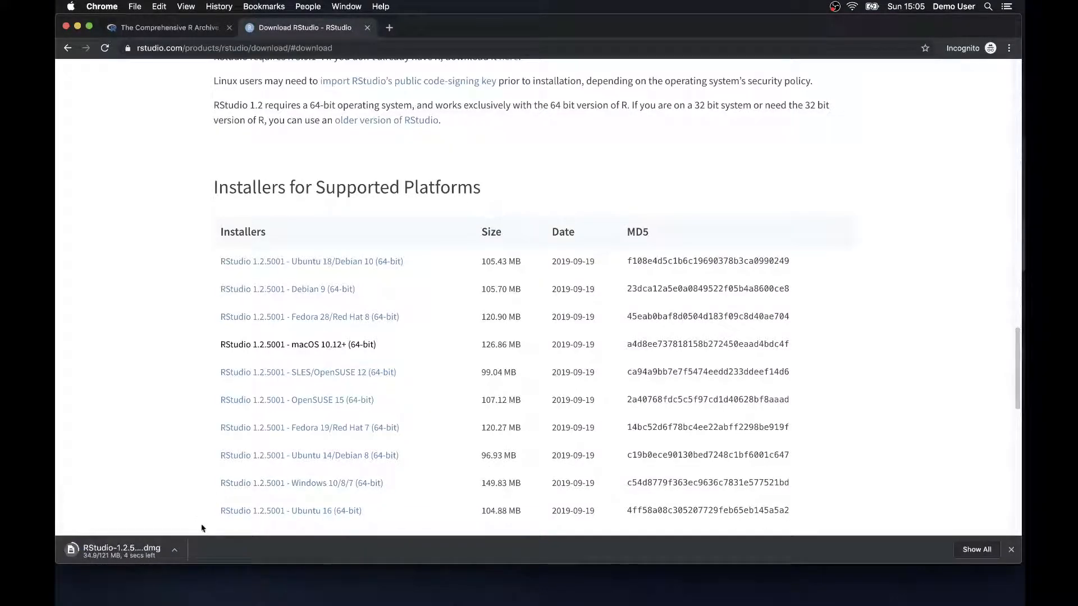
Open the downloaded RStudio disk image, move RStudio into Applications with authentication, and close the disk image window
{"action": "left_click", "coordinate": [174, 551]}
{"action": "left_click", "coordinate": [200, 551]}
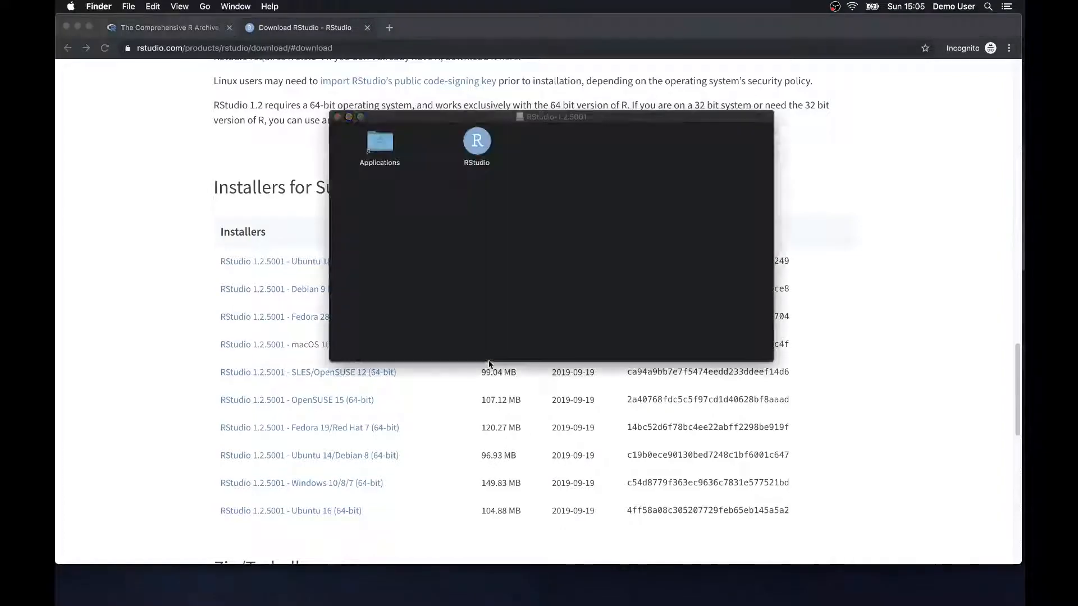
{"action": "left_click_drag", "start_coordinate": [482, 148], "coordinate": [383, 152]}
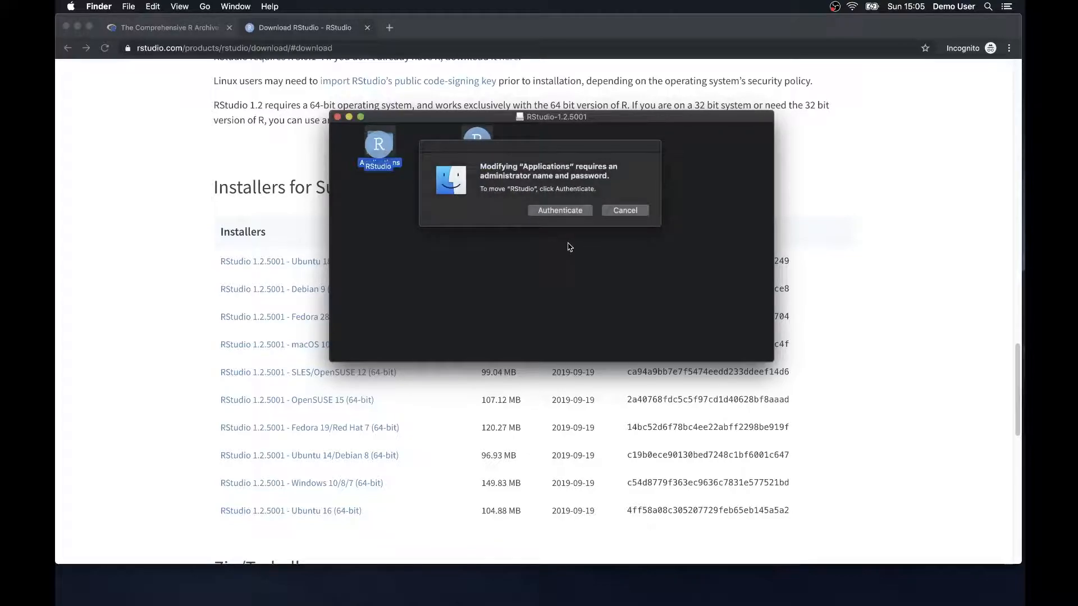
{"action": "left_click", "coordinate": [565, 211]}
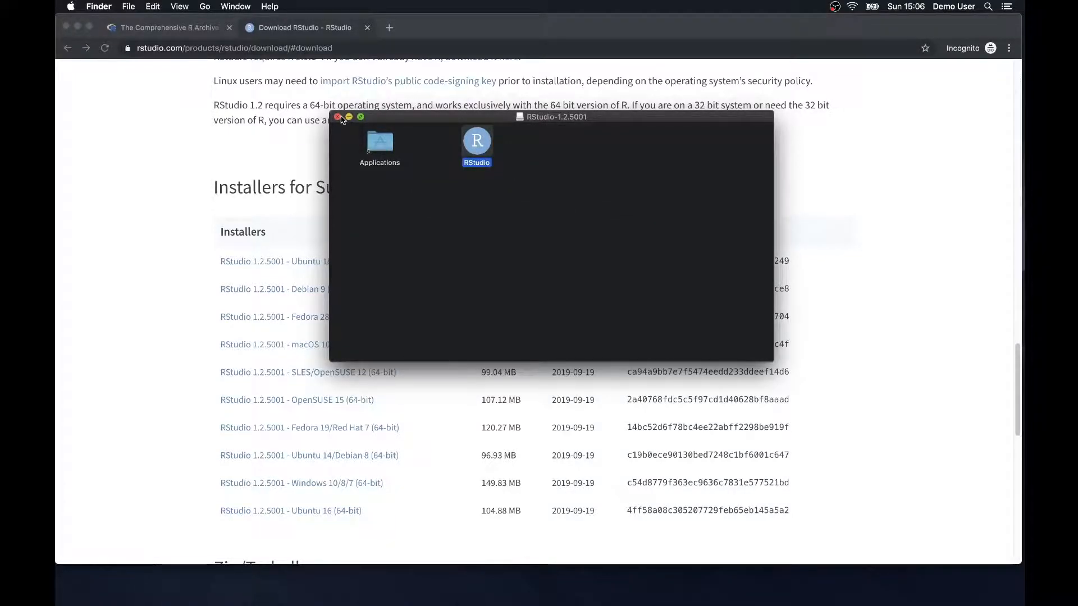
{"action": "left_click", "coordinate": [337, 117]}
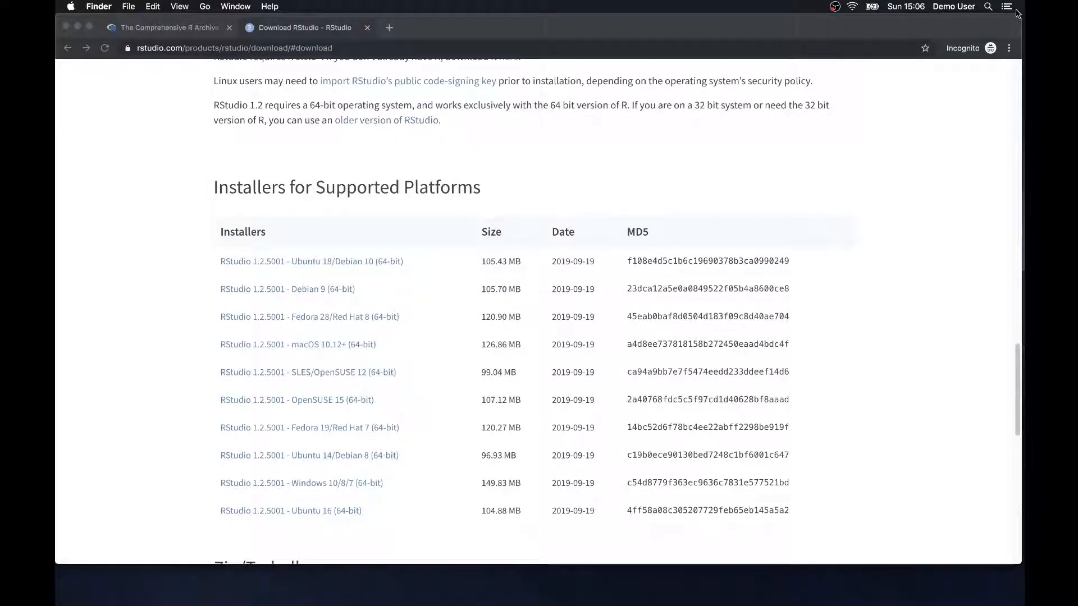
Find RStudio with a Spotlight search for "rstudio" and launch it, approving the opening of the downloaded app
{"action": "left_click", "coordinate": [986, 7]}
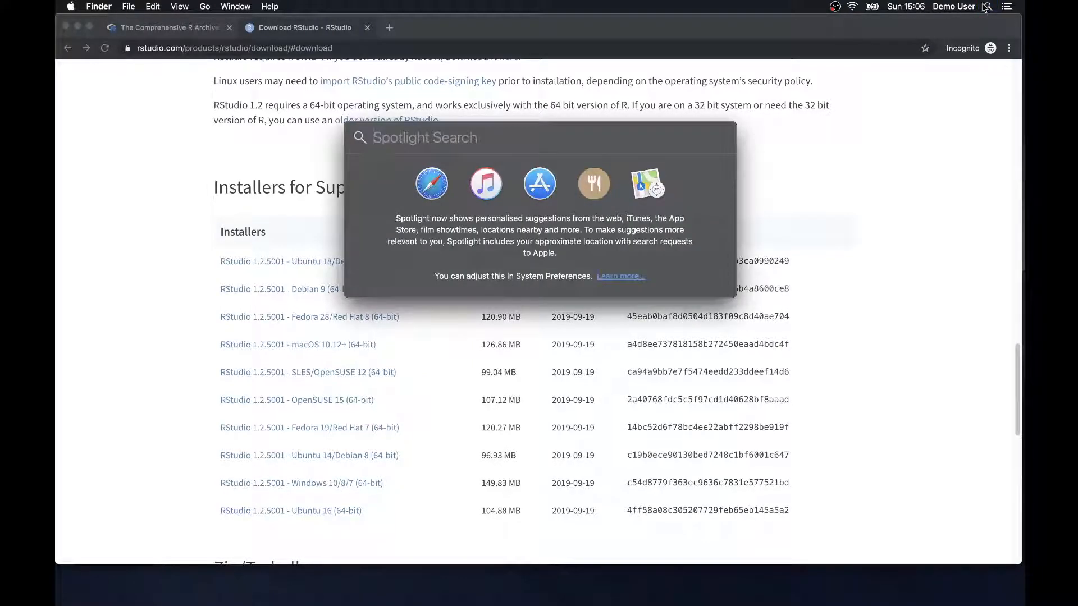
{"action": "type", "text": "rstudio"}
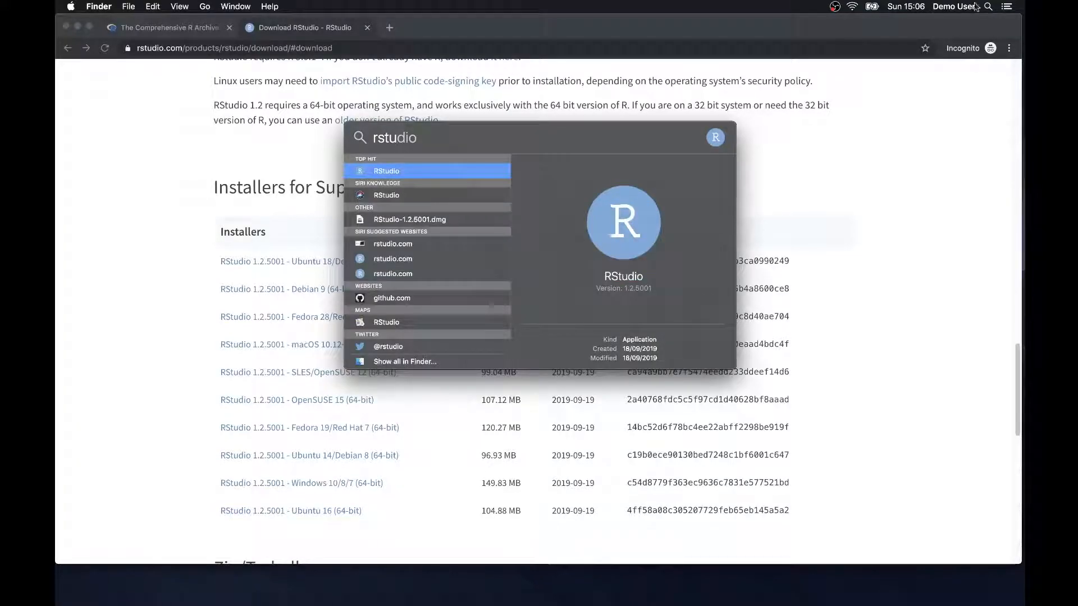
{"action": "left_click", "coordinate": [378, 172]}
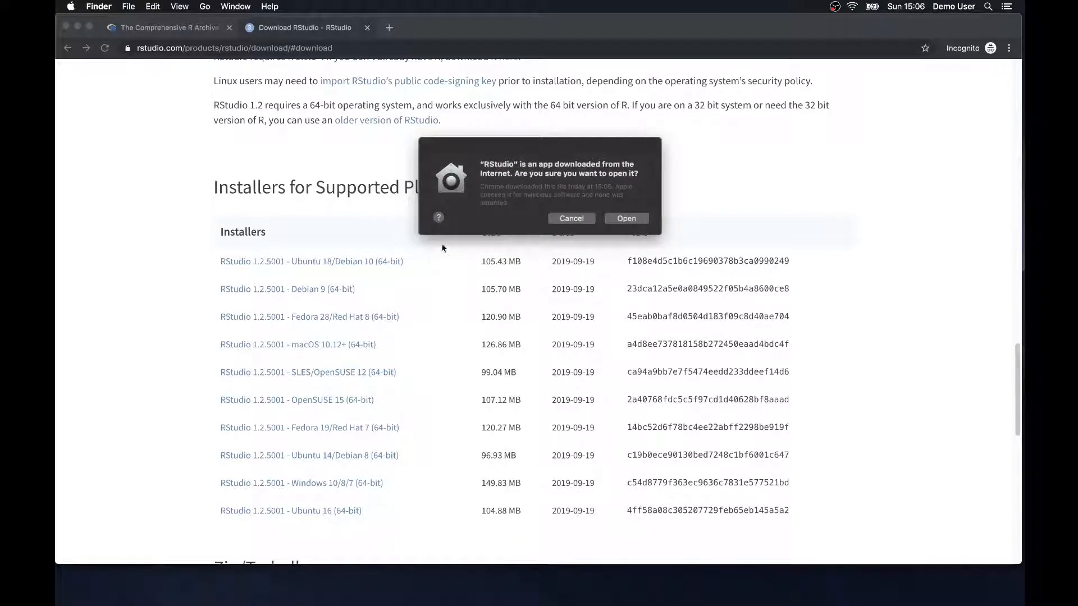
{"action": "left_click", "coordinate": [626, 218]}
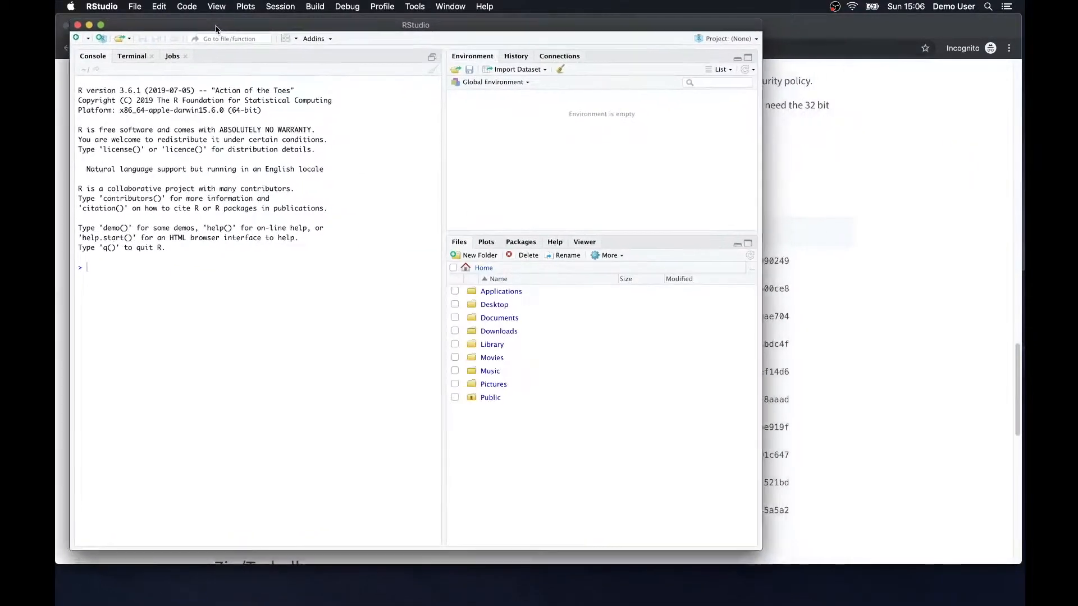
Enlarge the RStudio window to fill the screen and run 2+2 in the console
{"action": "left_click_drag", "start_coordinate": [215, 28], "coordinate": [201, 23]}
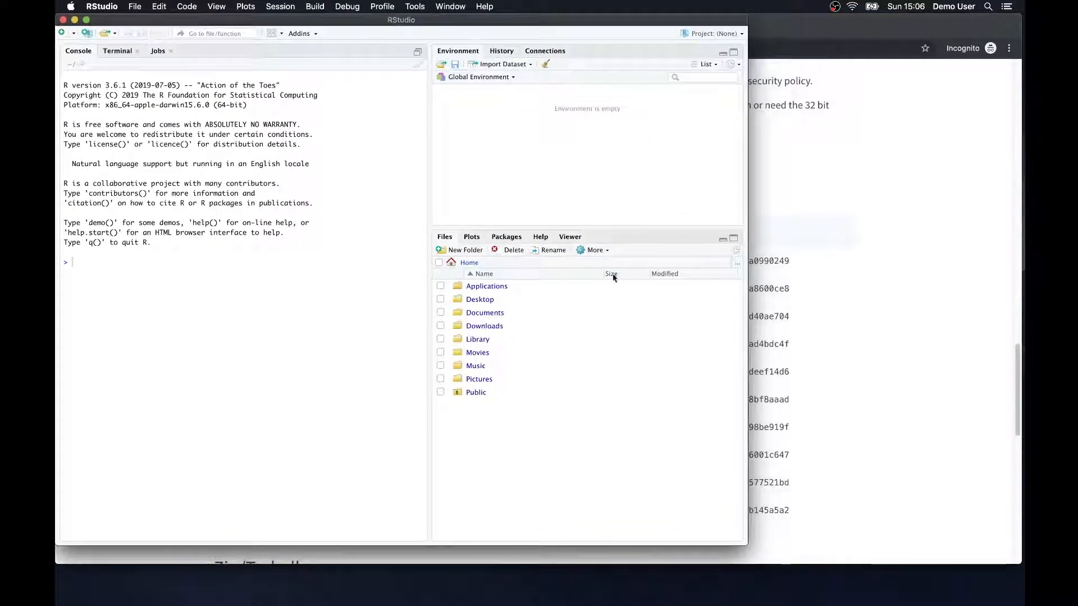
{"action": "left_click_drag", "start_coordinate": [748, 544], "coordinate": [1019, 599]}
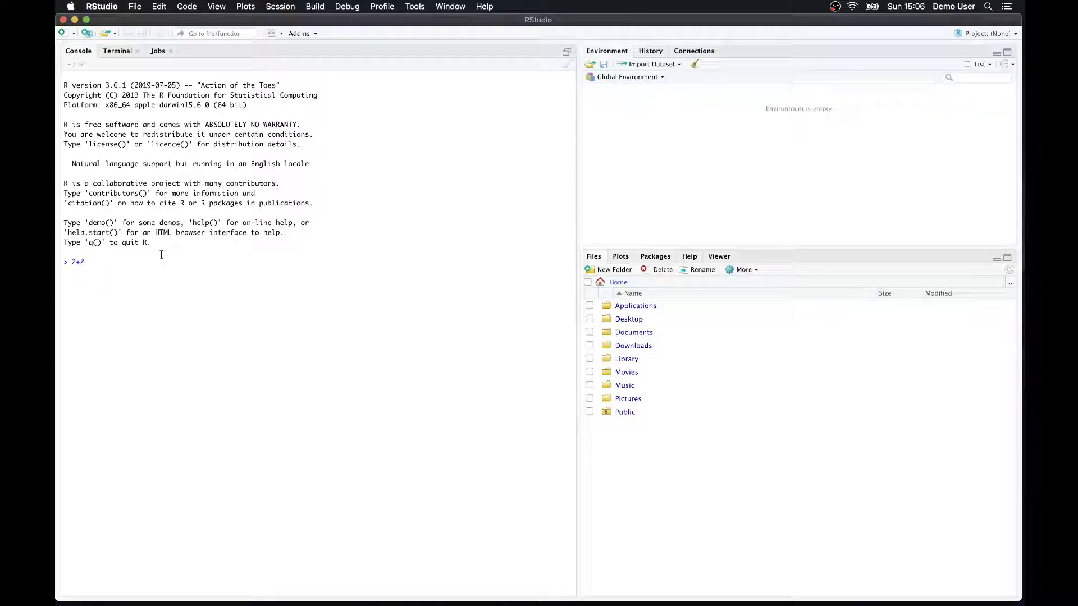
{"action": "key", "text": "Return"}
Create a new folder named Programming in the Home directory
{"action": "type", "text": "geramming"}
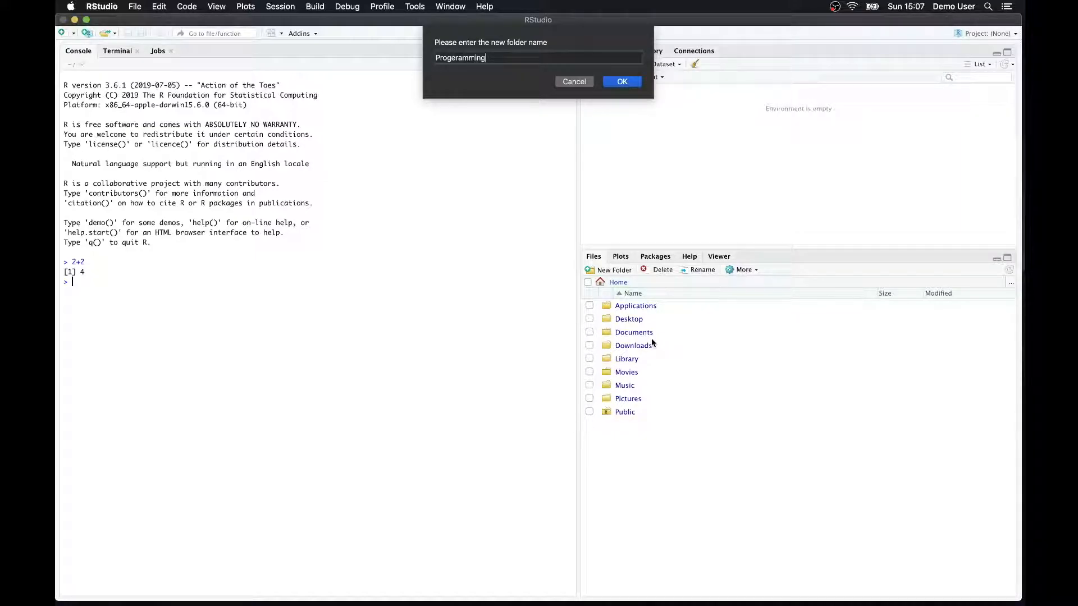
{"action": "left_click", "coordinate": [456, 57]}
{"action": "key", "text": "BackSpace"}
{"action": "left_click", "coordinate": [632, 82]}
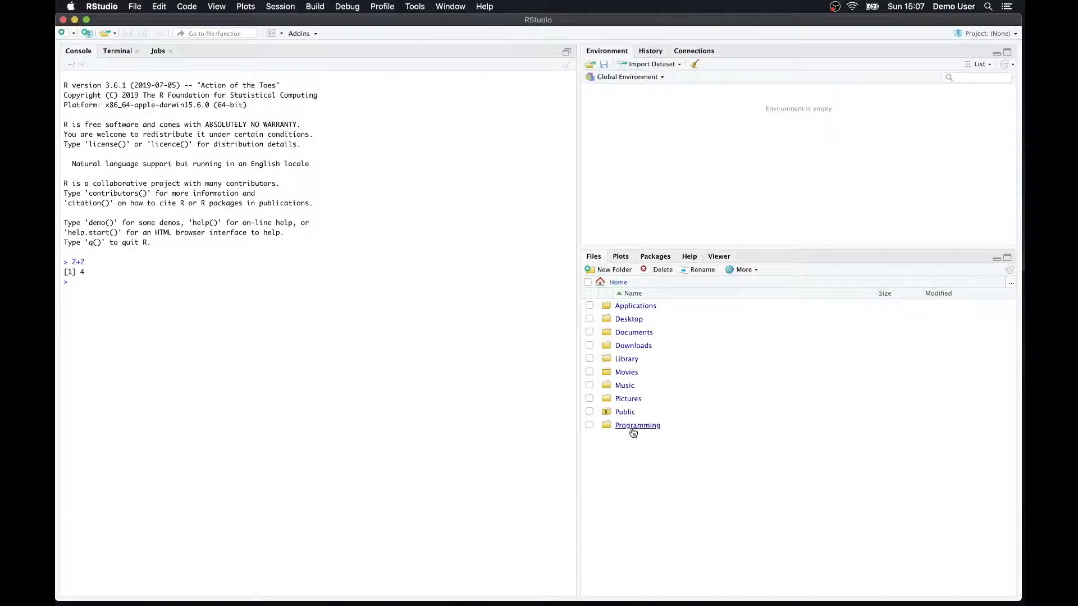
Open the Programming folder and create a subfolder named R in it
{"action": "left_click", "coordinate": [630, 425]}
{"action": "left_click", "coordinate": [613, 270]}
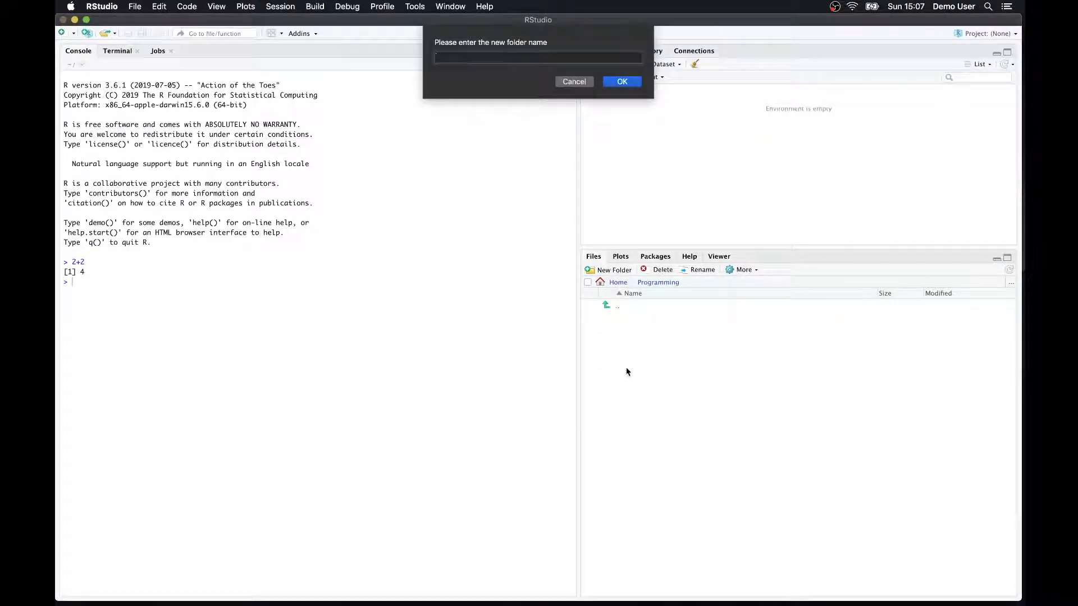
{"action": "left_click", "coordinate": [621, 84]}
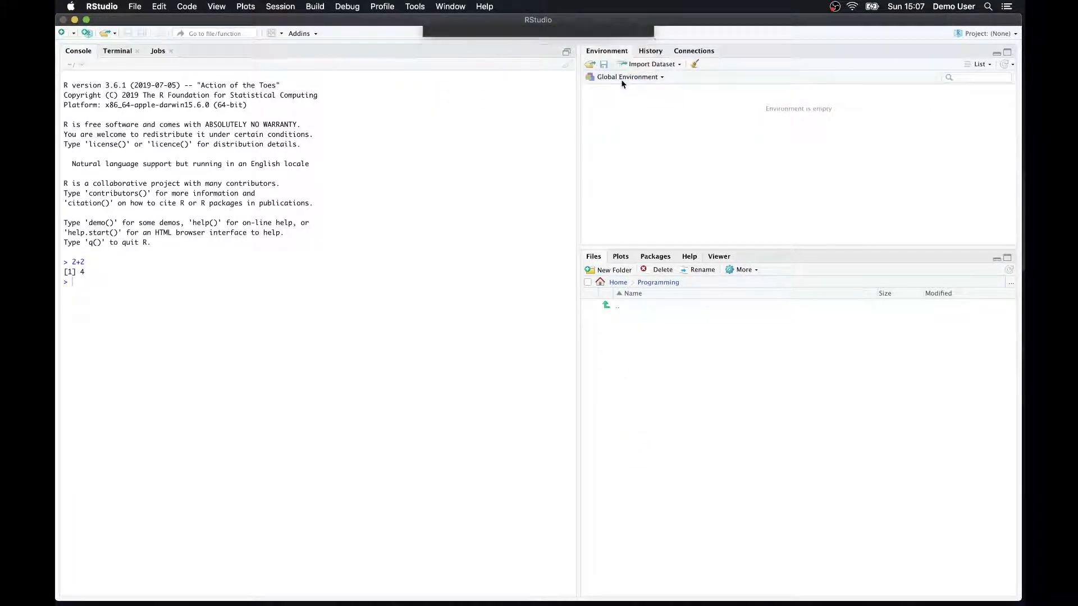
Create a folder named Installation inside the R folder and open it
{"action": "left_click", "coordinate": [617, 272]}
{"action": "type", "text": "In"}
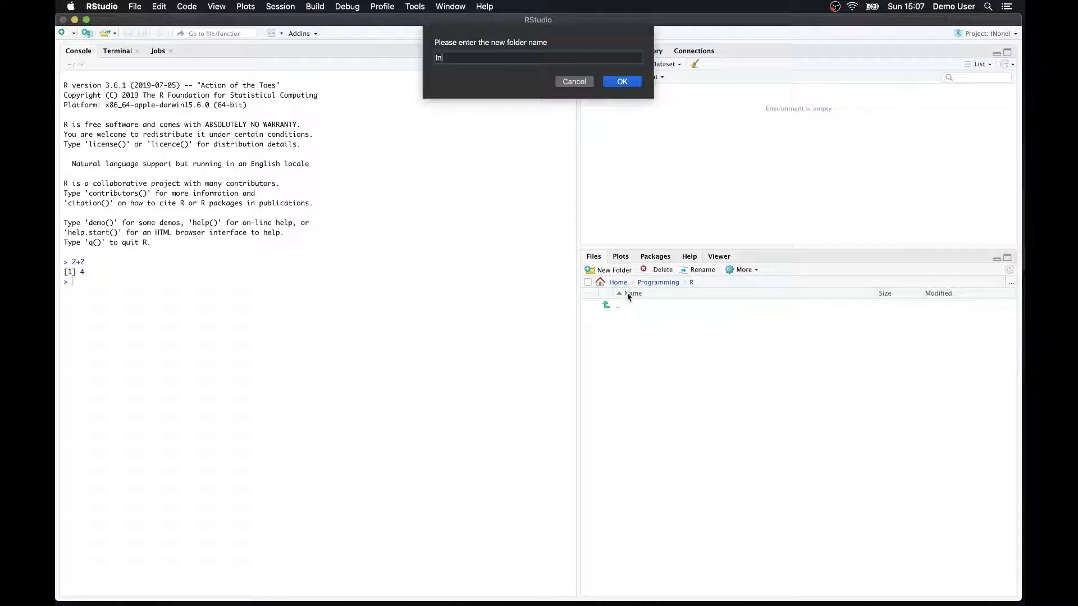
{"action": "type", "text": "stallation"}
{"action": "left_click", "coordinate": [622, 82]}
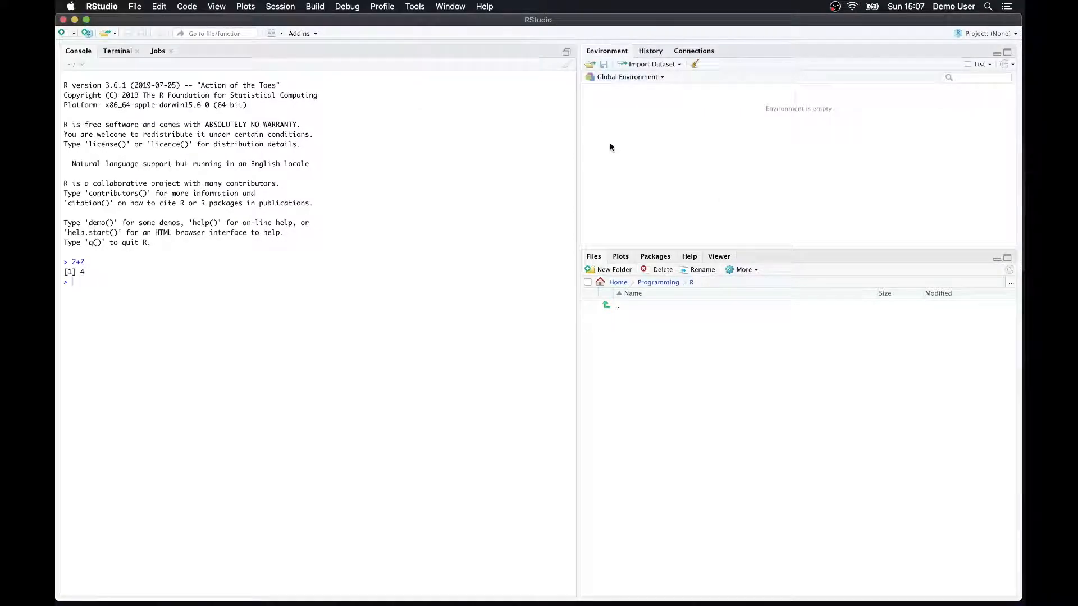
{"action": "left_click", "coordinate": [632, 318]}
Create a new project from the existing directory ~/Programming/R/Installation
{"action": "left_click", "coordinate": [135, 8]}
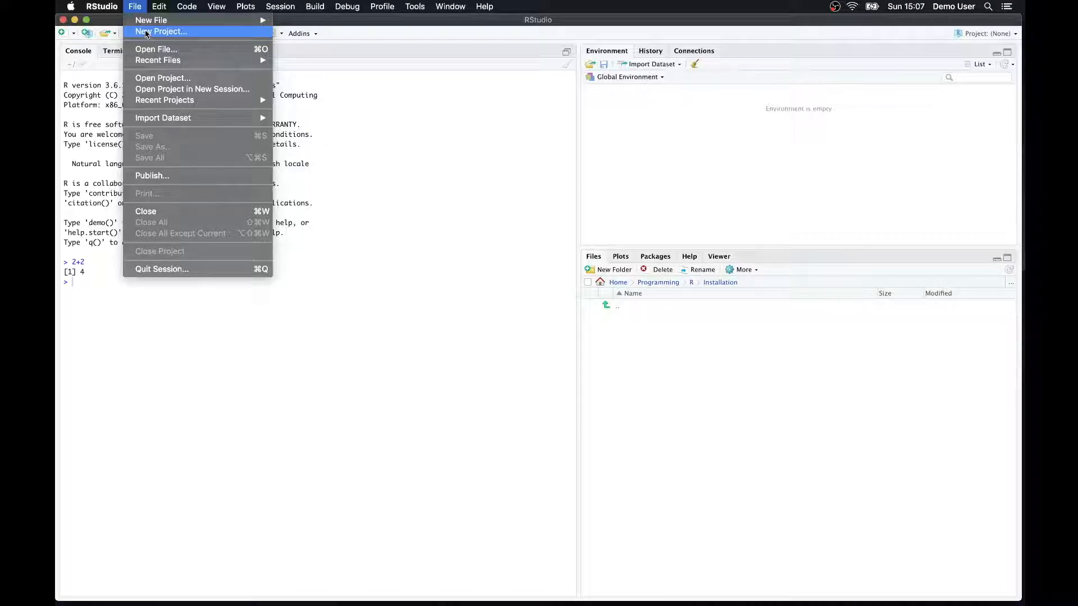
{"action": "left_click", "coordinate": [146, 33]}
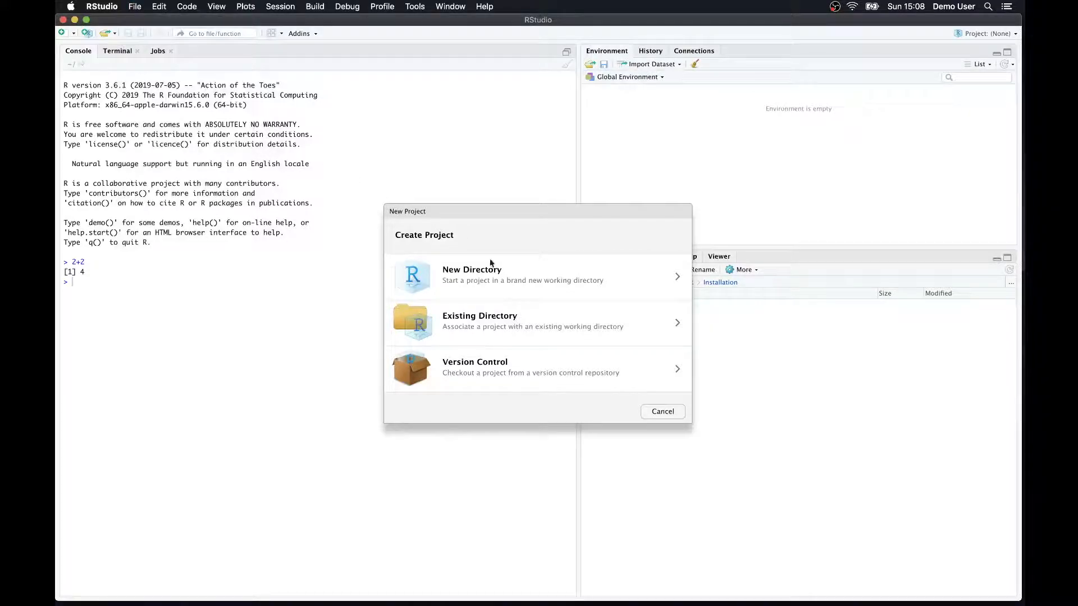
{"action": "left_click", "coordinate": [493, 317]}
{"action": "left_click", "coordinate": [659, 275]}
{"action": "left_click", "coordinate": [701, 129]}
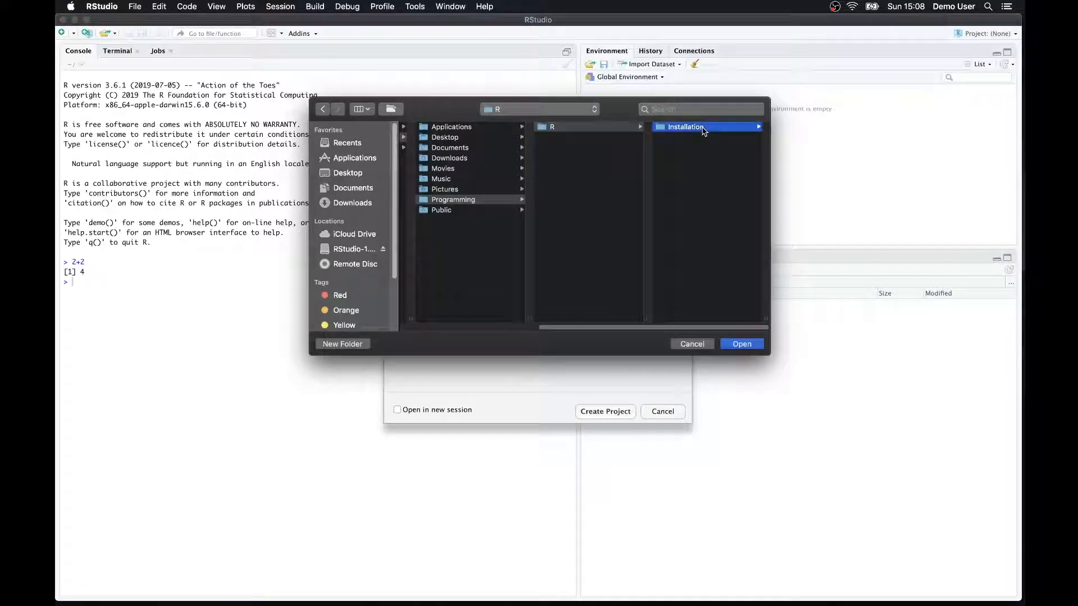
{"action": "left_click", "coordinate": [733, 343]}
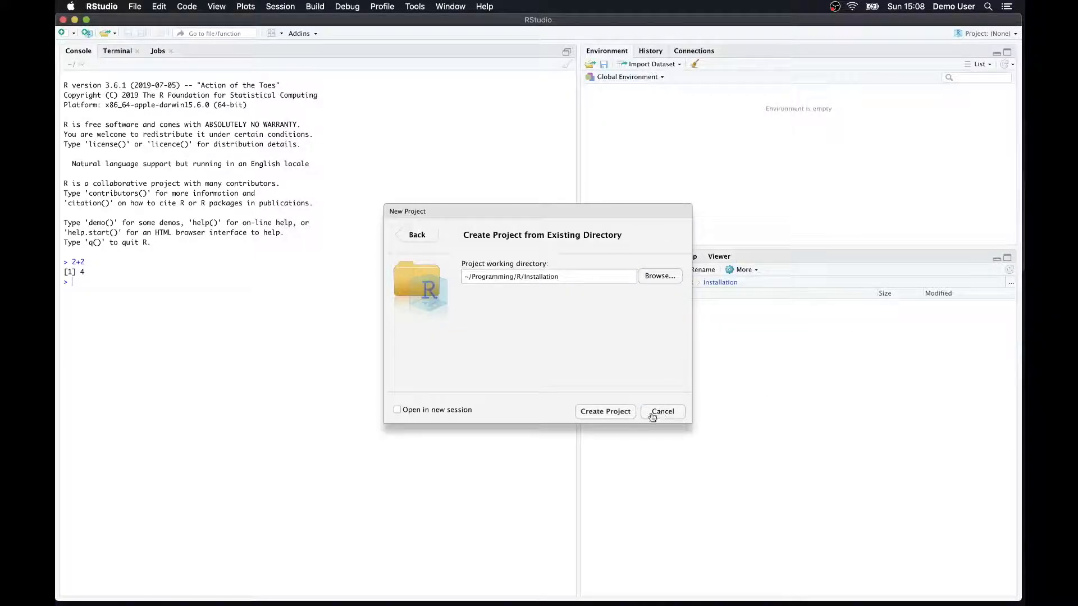
{"action": "left_click", "coordinate": [594, 415]}
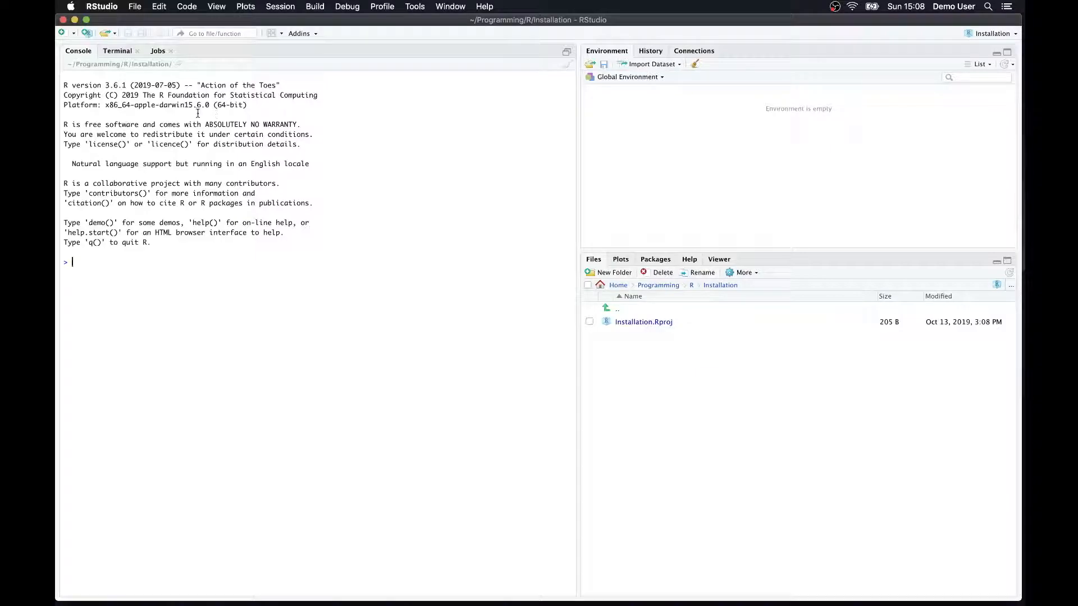
Create a new R script and save it as installation.R in the Installation folder
{"action": "left_click", "coordinate": [135, 6]}
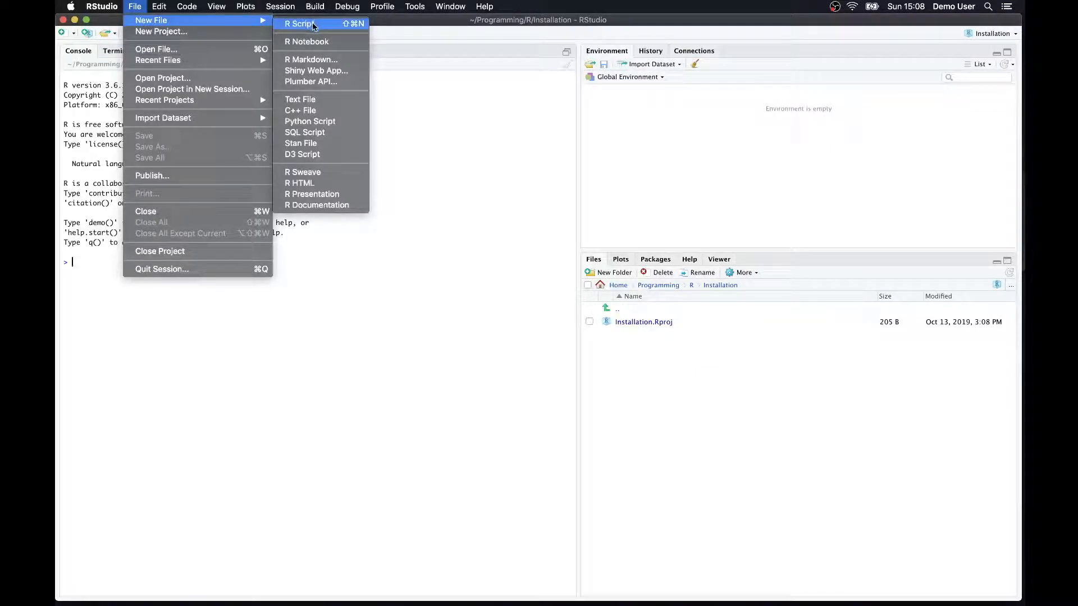
{"action": "left_click", "coordinate": [314, 23]}
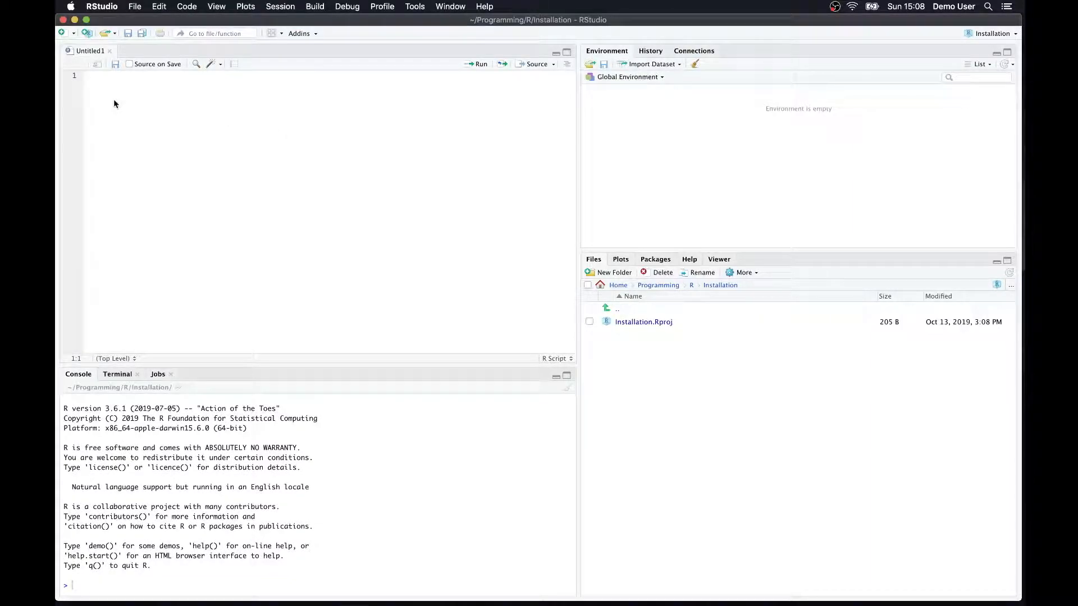
{"action": "key", "text": "super+s"}
{"action": "type", "text": "installation.R"}
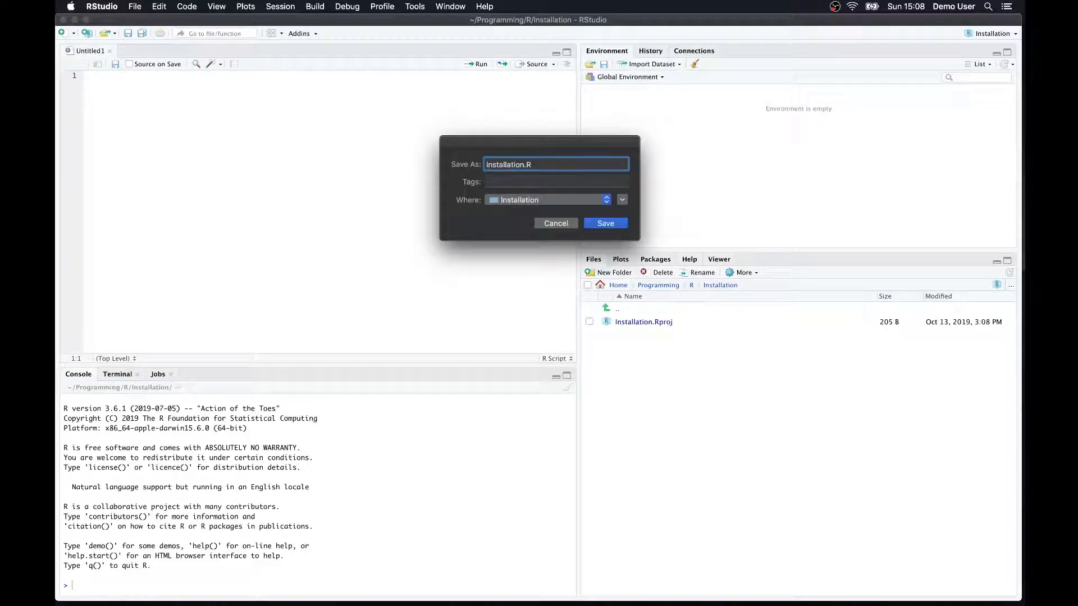
{"action": "left_click", "coordinate": [615, 227]}
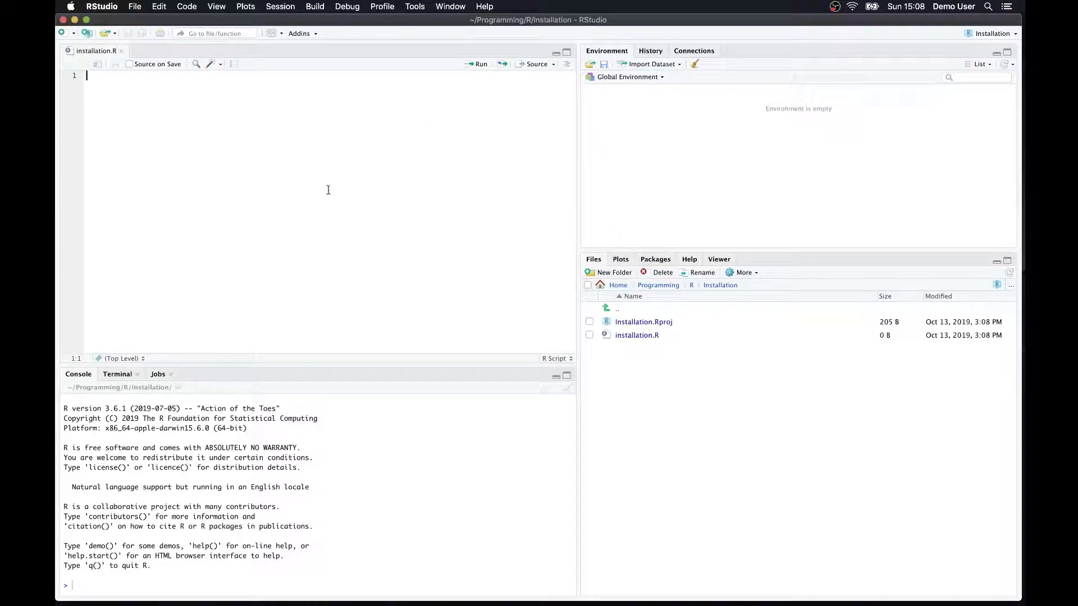
{"action": "left_click", "coordinate": [134, 6]}
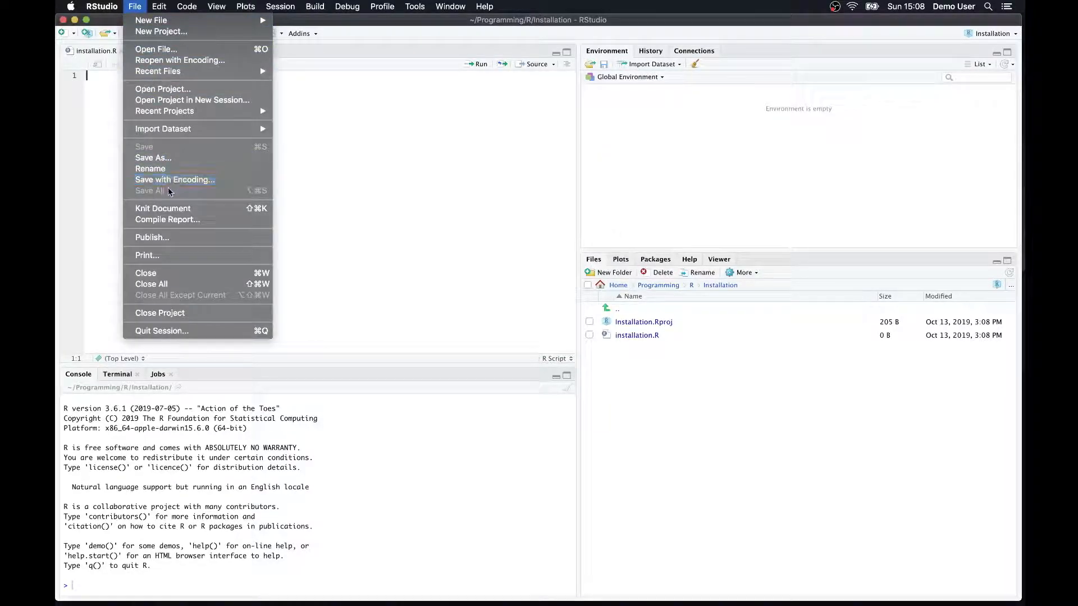
{"action": "left_click", "coordinate": [394, 141]}
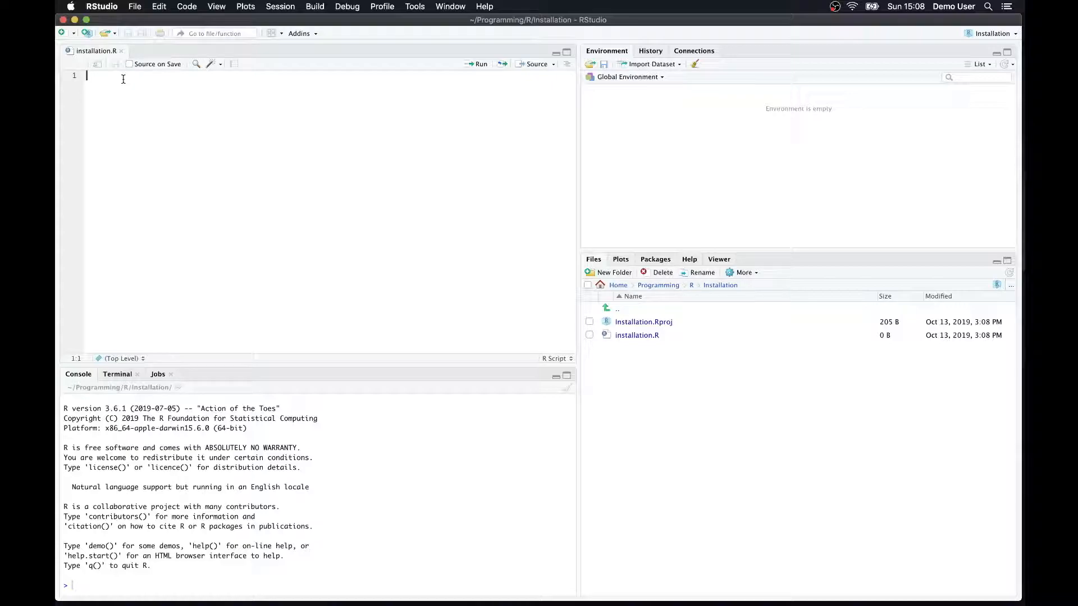
Write install.packages("data.table") on line 1 of the script, run it, and answer no to installing from sources
{"action": "type", "text": "install"}
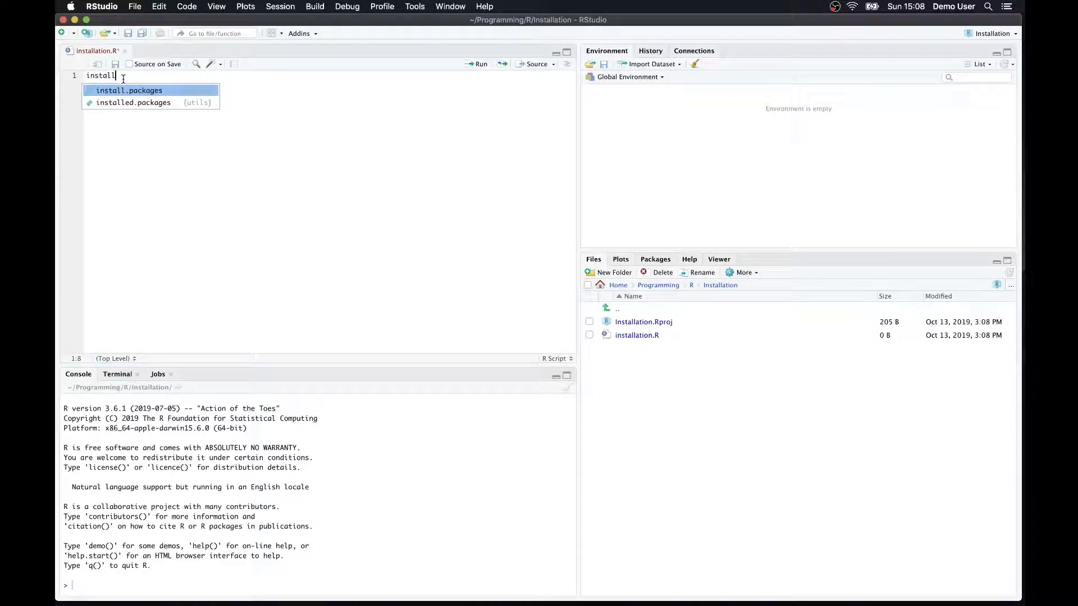
{"action": "key", "text": "Return"}
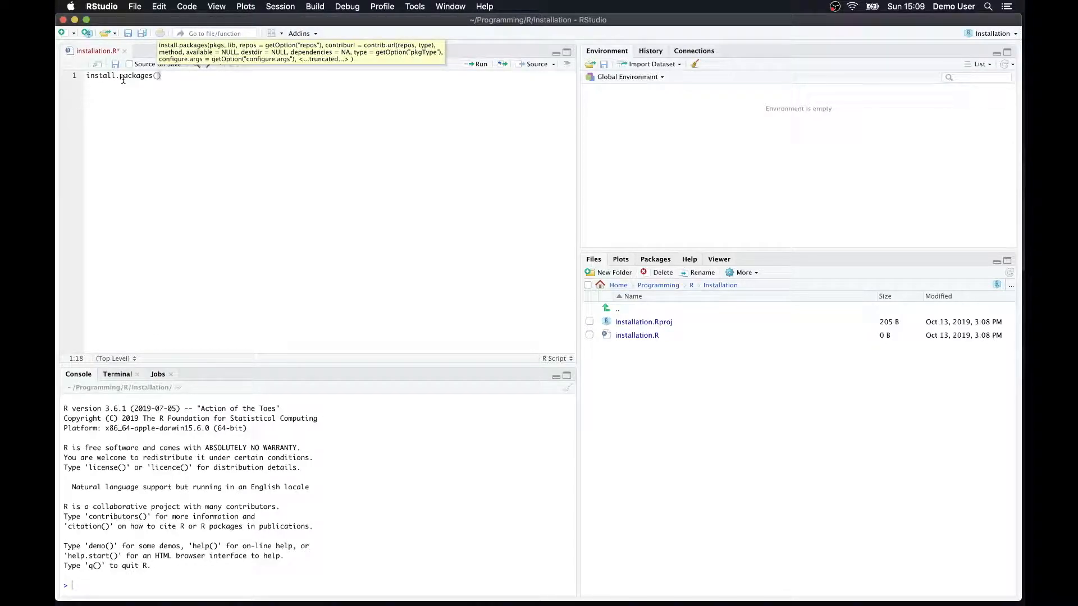
{"action": "type", "text": "\"data.table"}
{"action": "key", "text": "super+Return"}
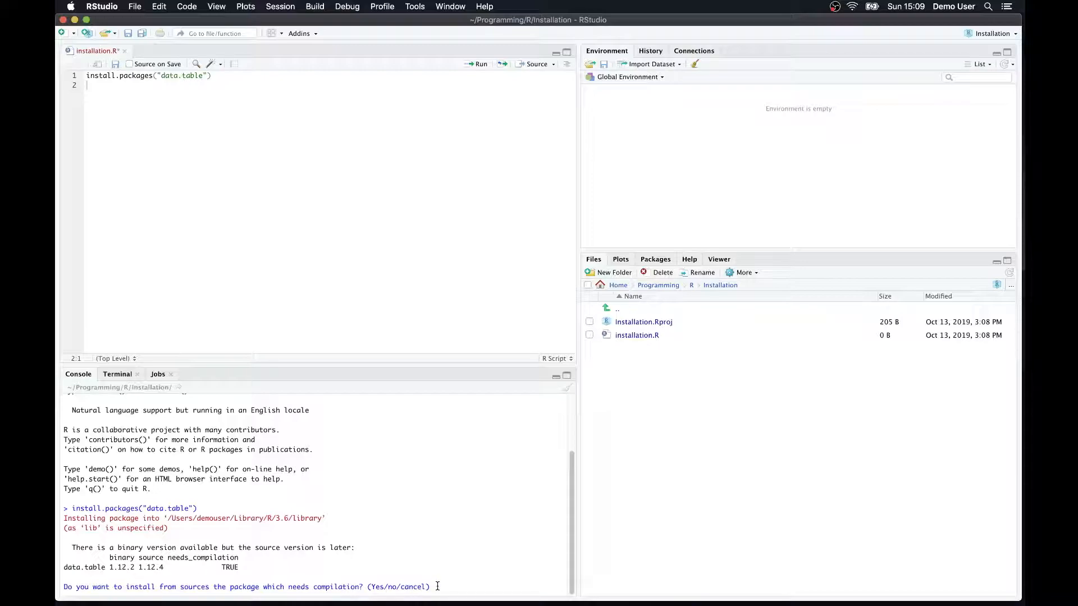
{"action": "type", "text": "no"}
{"action": "key", "text": "Return"}
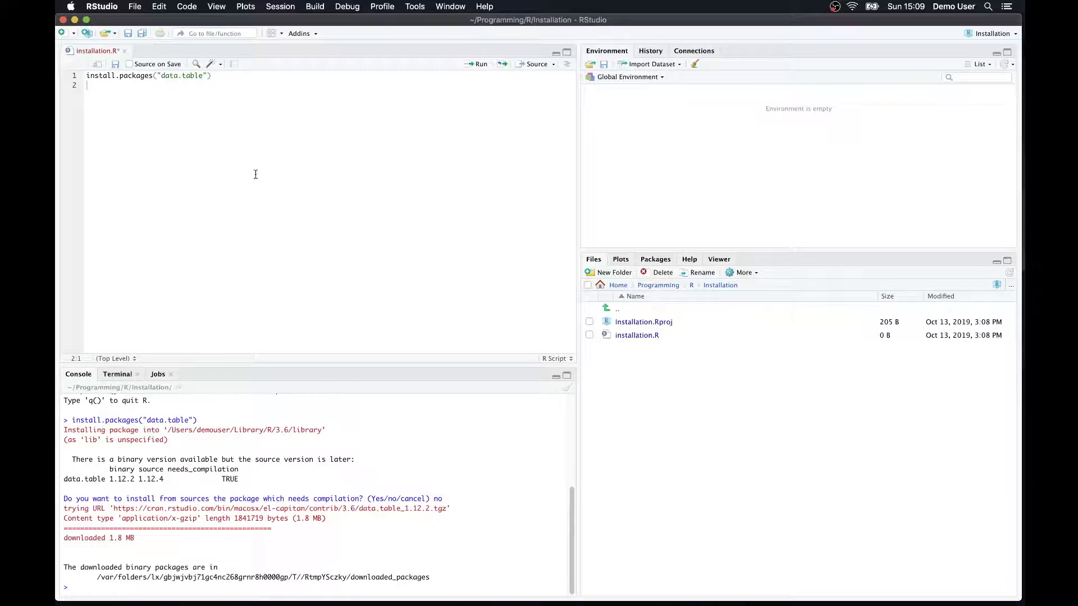
Add library(data.table) on line 2 of the script, with blank lines below it, and run only that line
{"action": "left_click", "coordinate": [120, 85]}
{"action": "type", "text": "library"}
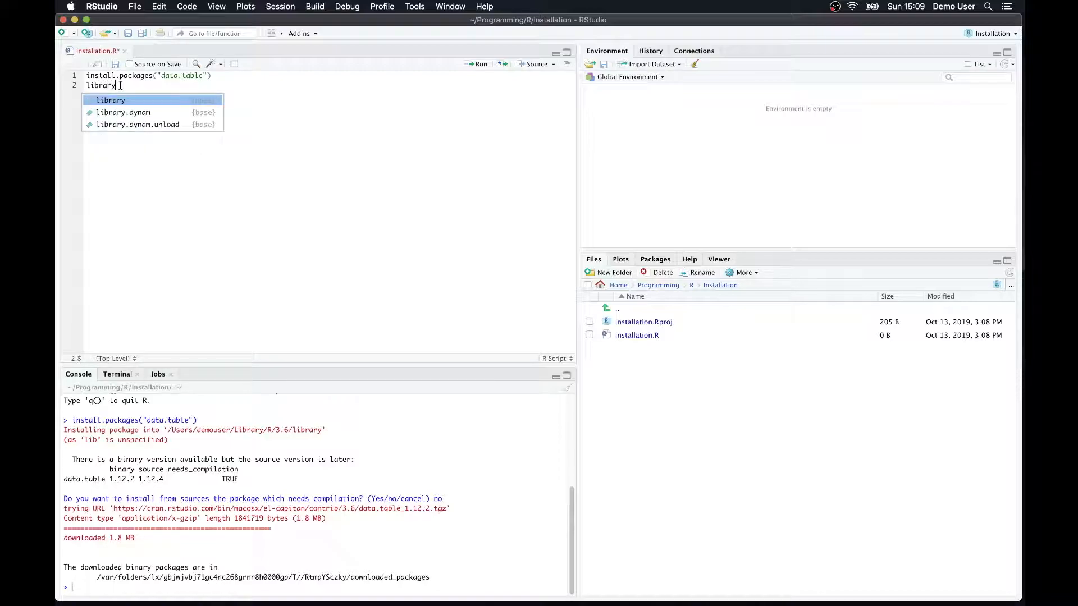
{"action": "type", "text": "("}
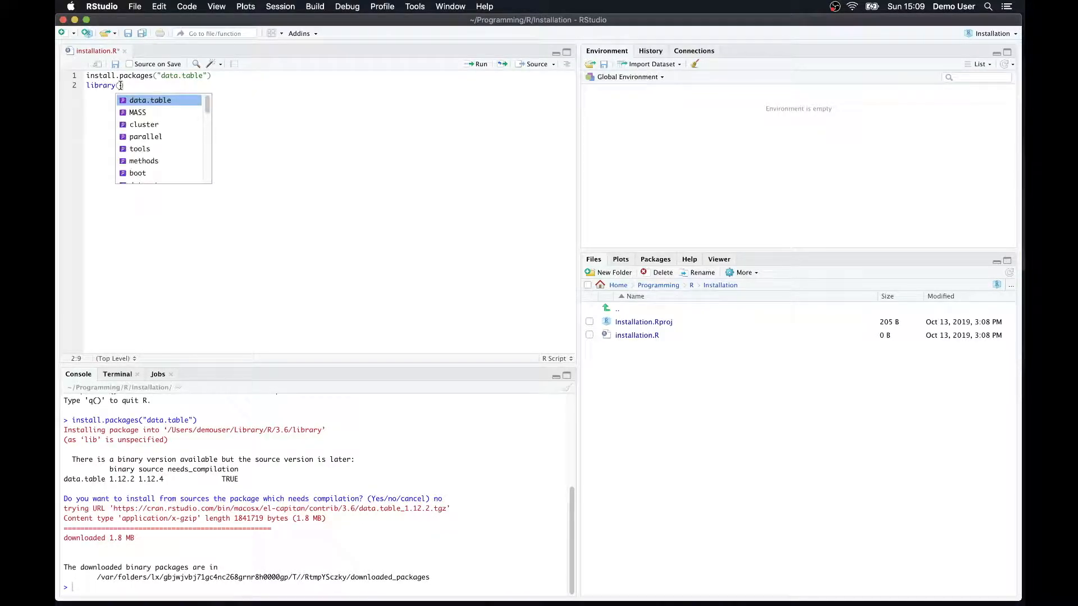
{"action": "type", "text": "data"}
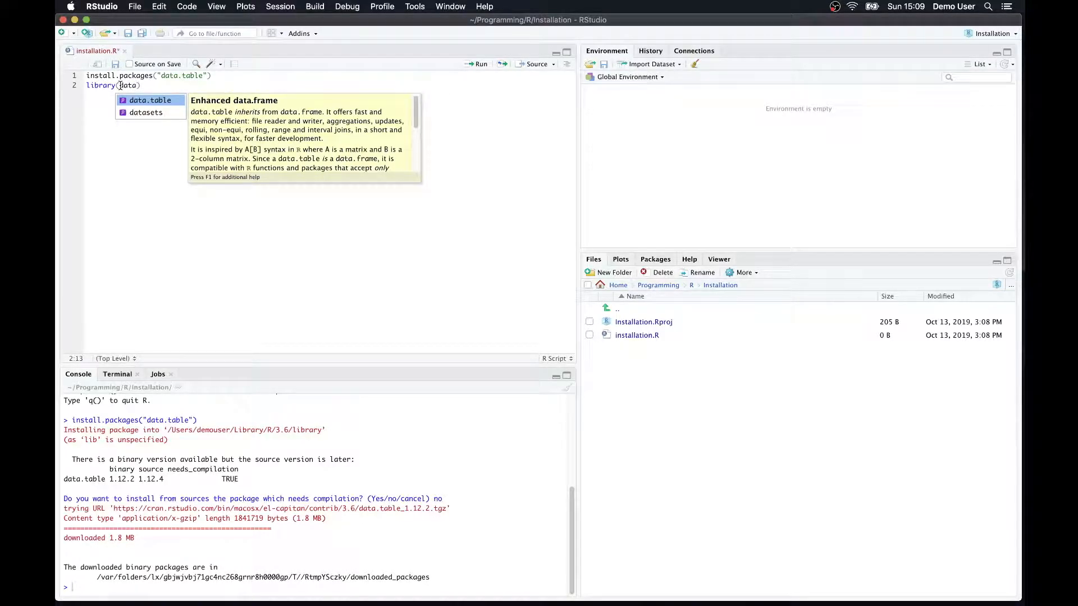
{"action": "type", "text": ".table"}
{"action": "key", "text": "Return"}
{"action": "key", "text": "Return"}
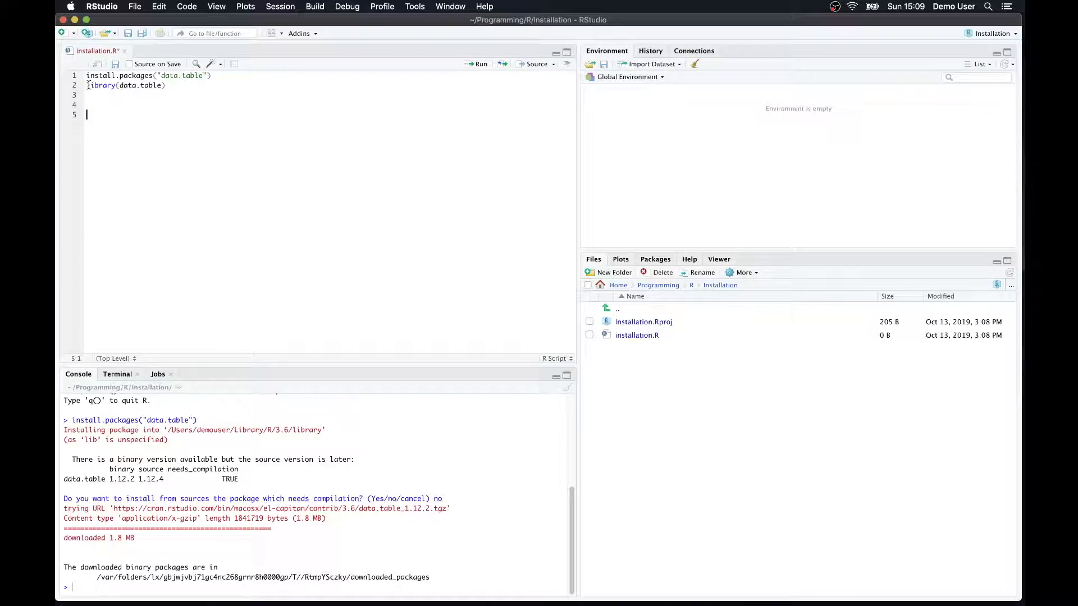
{"action": "left_click_drag", "start_coordinate": [86, 85], "coordinate": [173, 87]}
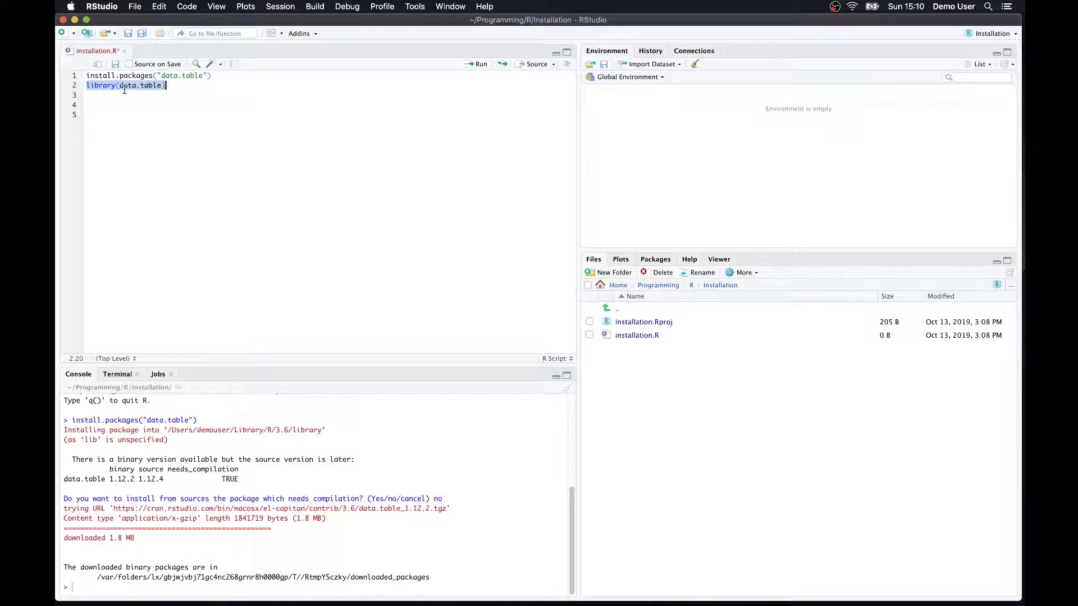
{"action": "left_click", "coordinate": [480, 65]}
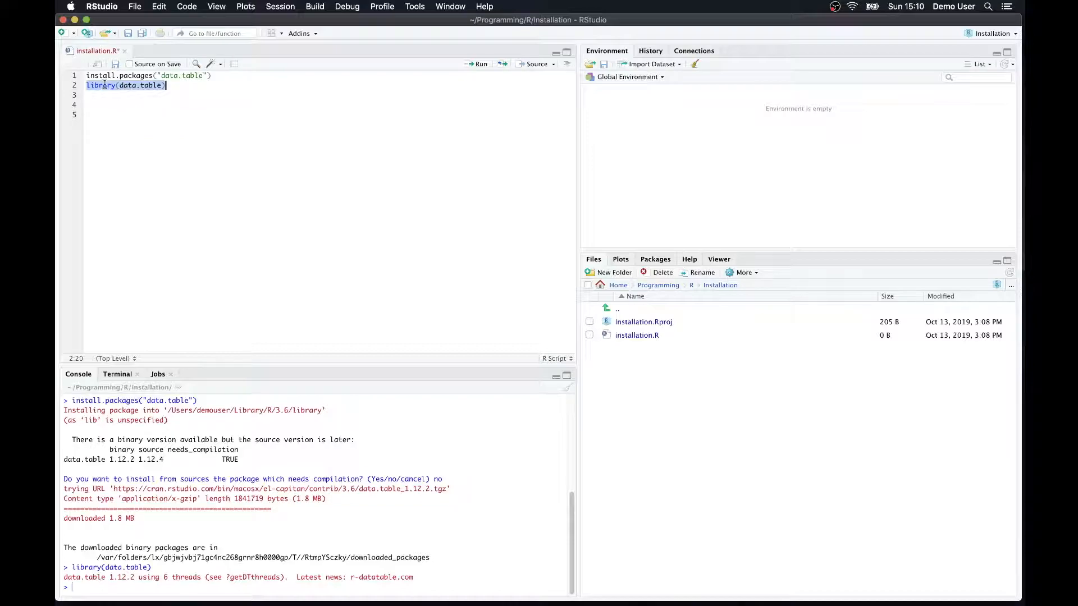
Add ?data.table on line 3, run it, and look through the package's help page
{"action": "left_click", "coordinate": [139, 95]}
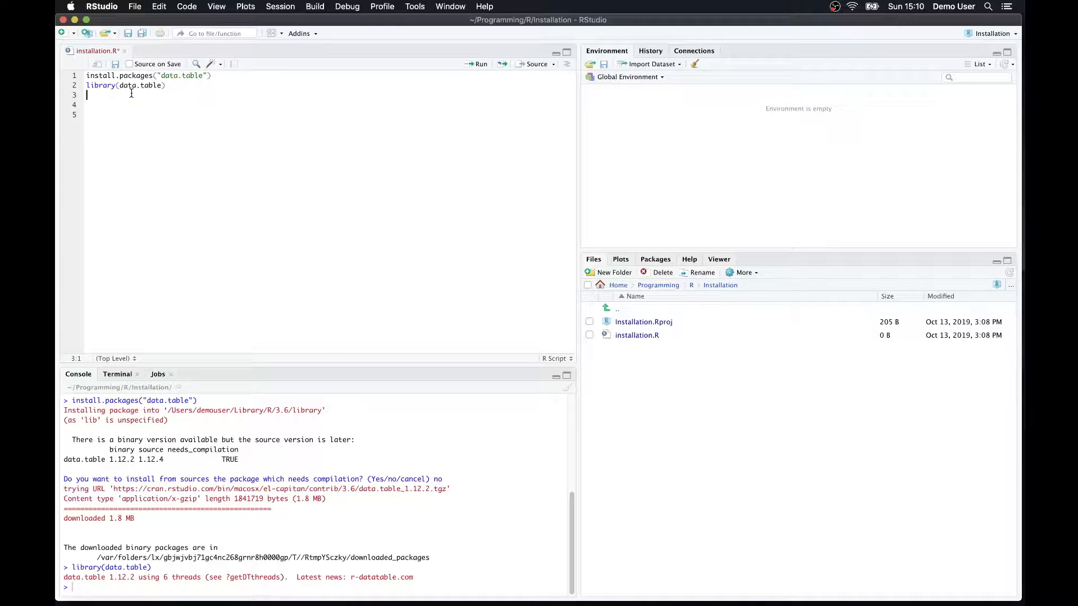
{"action": "type", "text": "?data"}
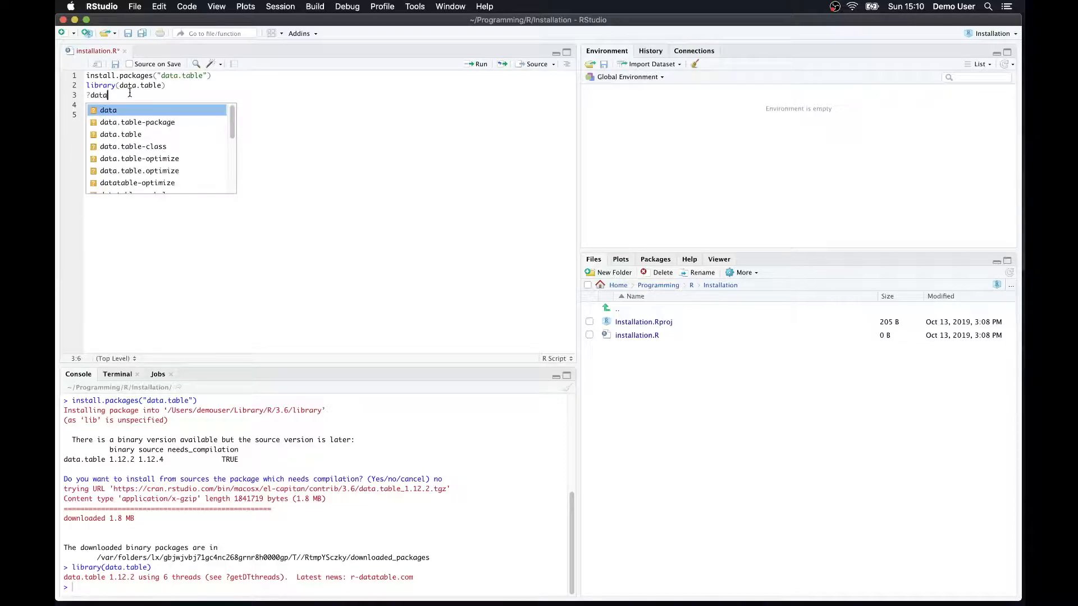
{"action": "type", "text": ".table"}
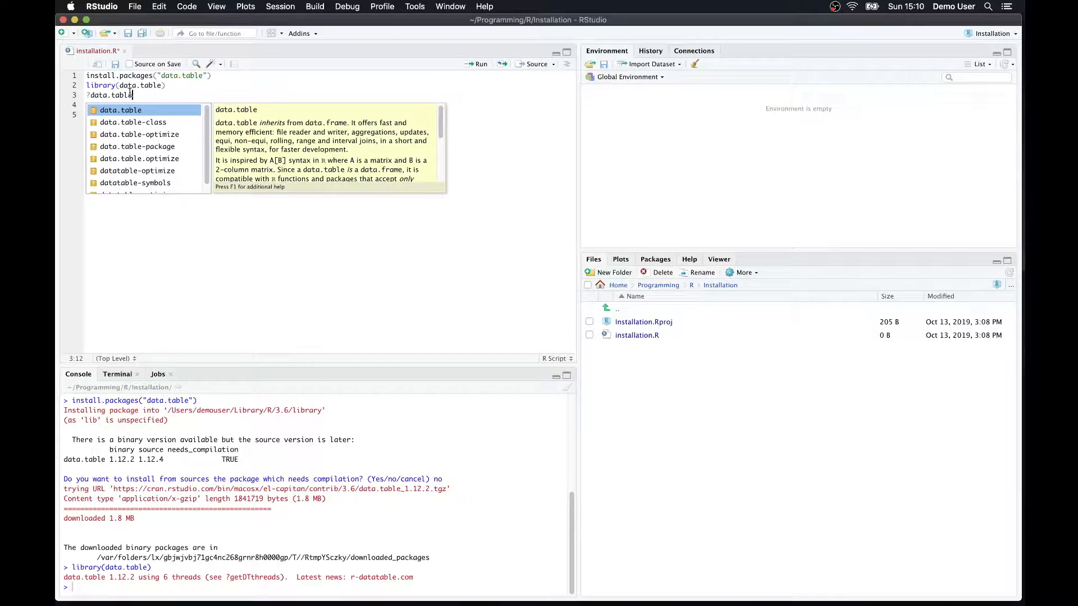
{"action": "key", "text": "super+Return"}
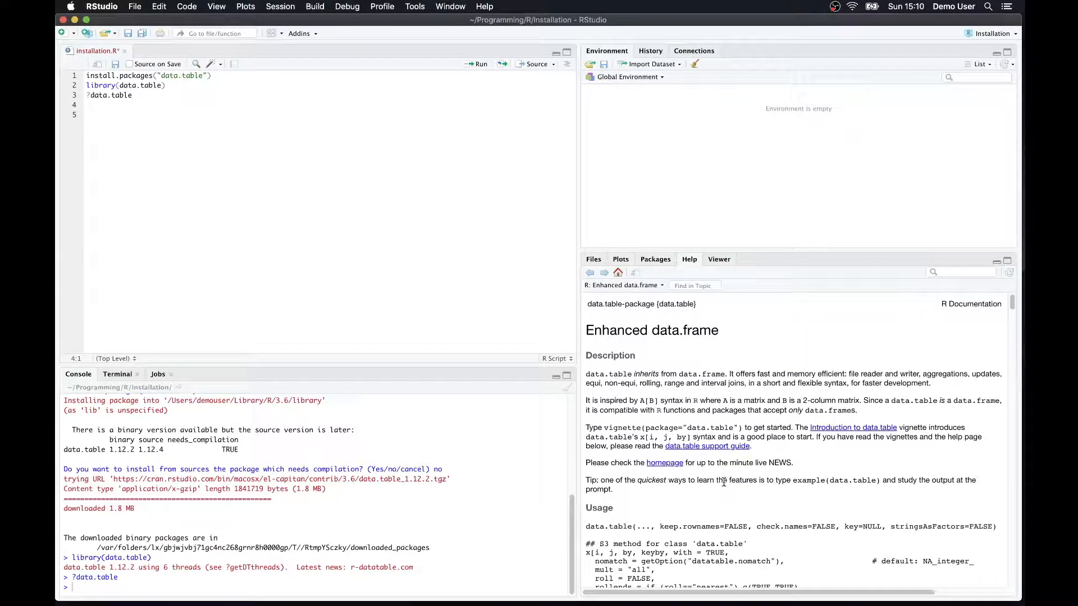
{"action": "scroll", "coordinate": [706, 467], "scroll_direction": "down", "scroll_amount": 5}
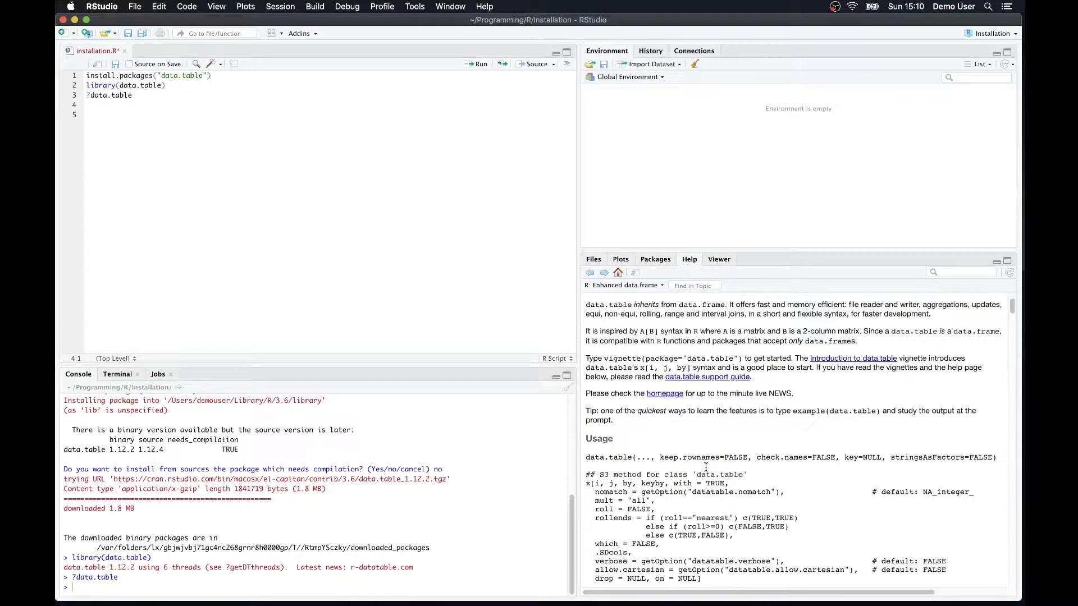
{"action": "scroll", "coordinate": [706, 467], "scroll_direction": "up", "scroll_amount": 5}
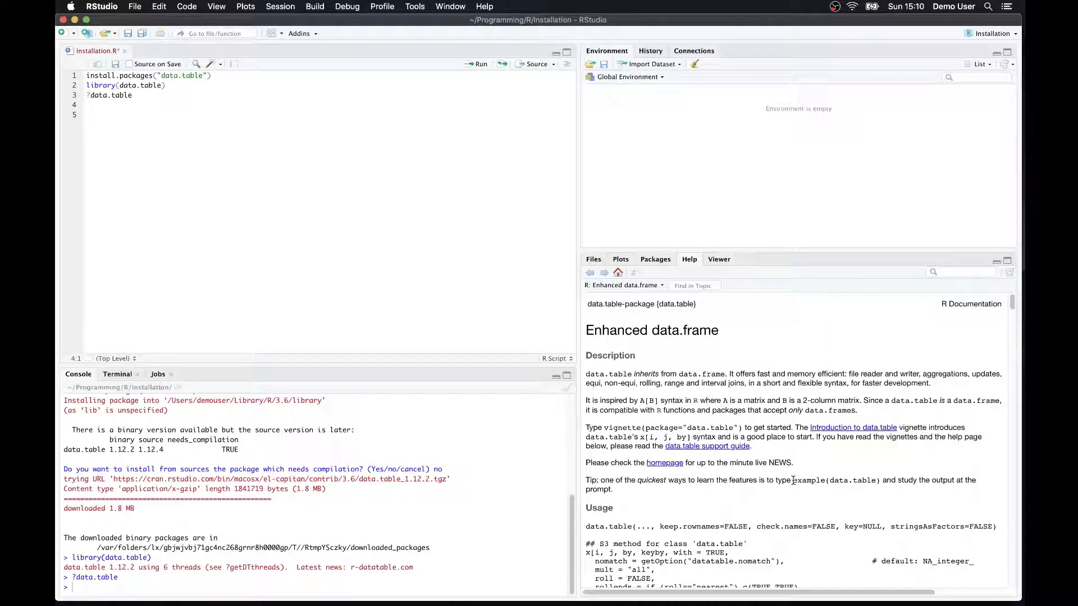
Add the help page's suggested example(data.table) on line 4 of the script and run it
{"action": "left_click_drag", "start_coordinate": [792, 481], "coordinate": [879, 481]}
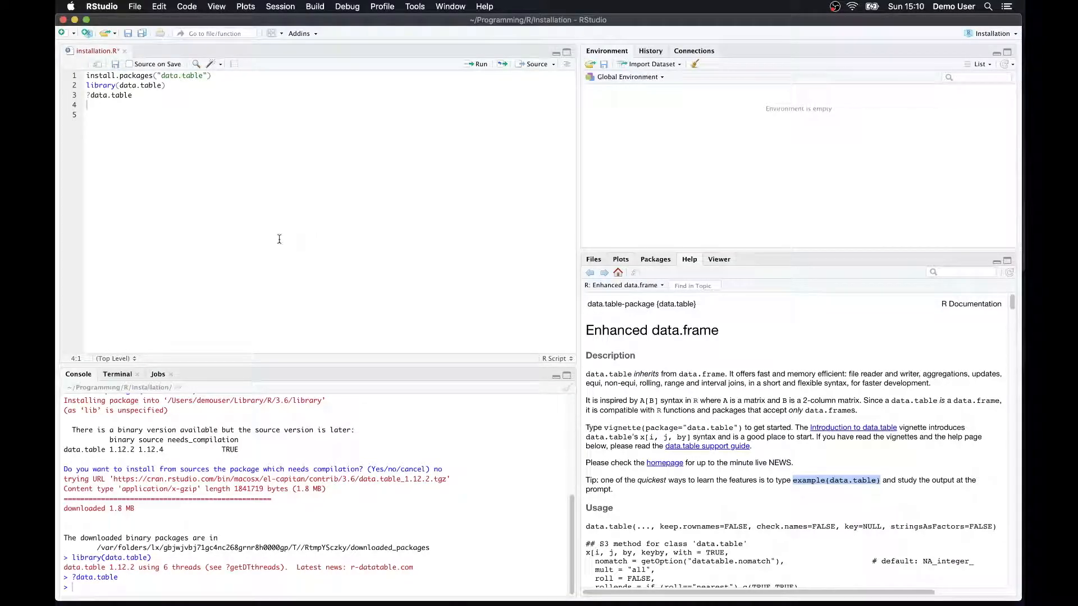
{"action": "type", "text": "example(data.table)"}
{"action": "key", "text": "super+Return"}
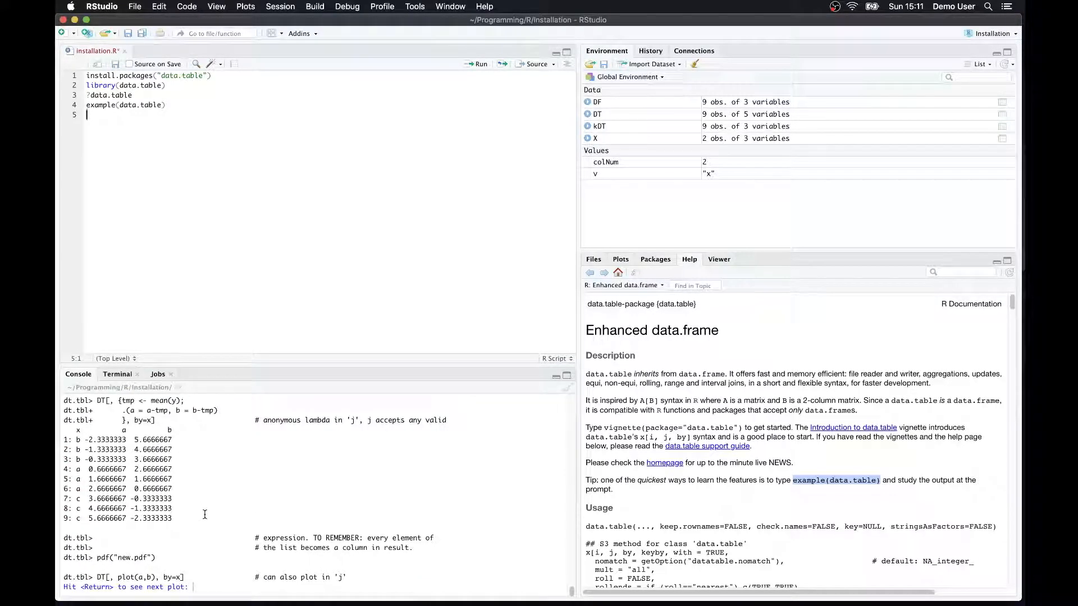
{"action": "mouse_move", "coordinate": [570, 593]}
{"action": "left_mouse_down"}
{"action": "mouse_move", "coordinate": [578, 555]}
{"action": "mouse_move", "coordinate": [570, 597]}
{"action": "left_mouse_up"}
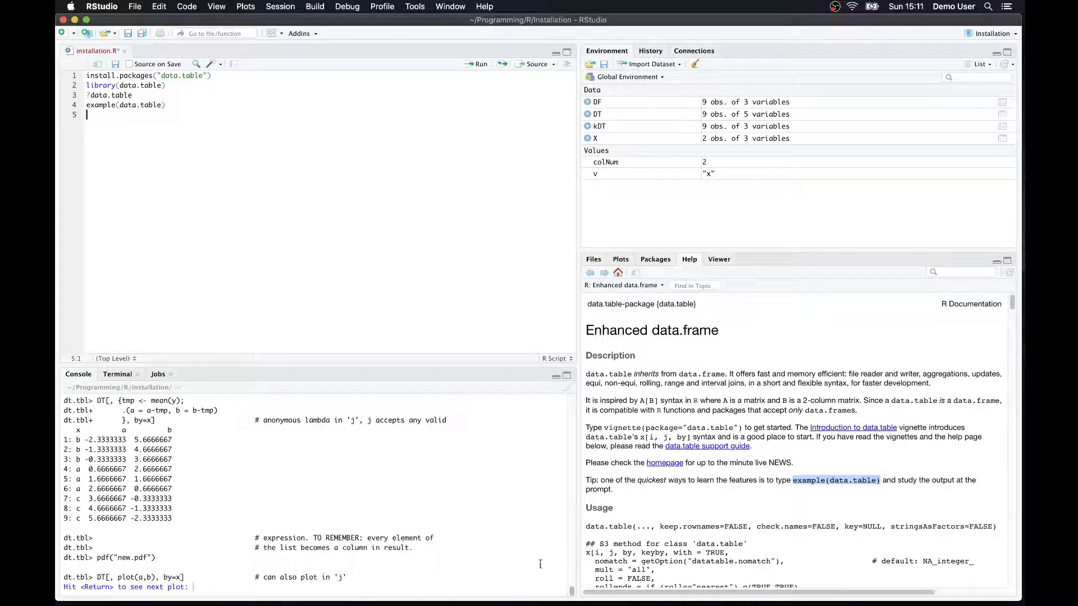